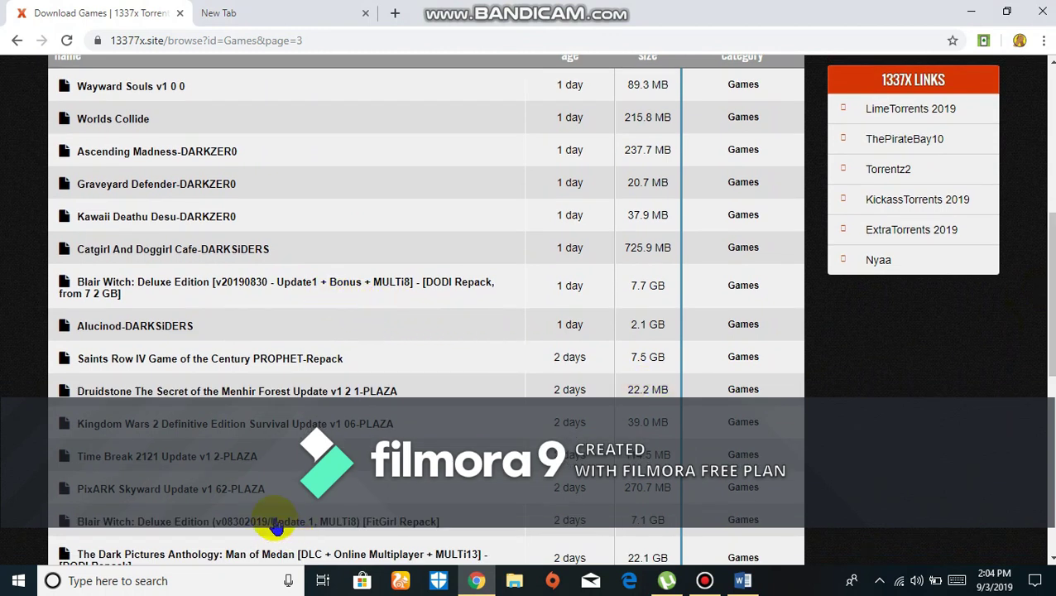
# Close the pop-up ad tab and page forward through the Games torrent listing to page 3.
pyautogui.click(1050, 294)
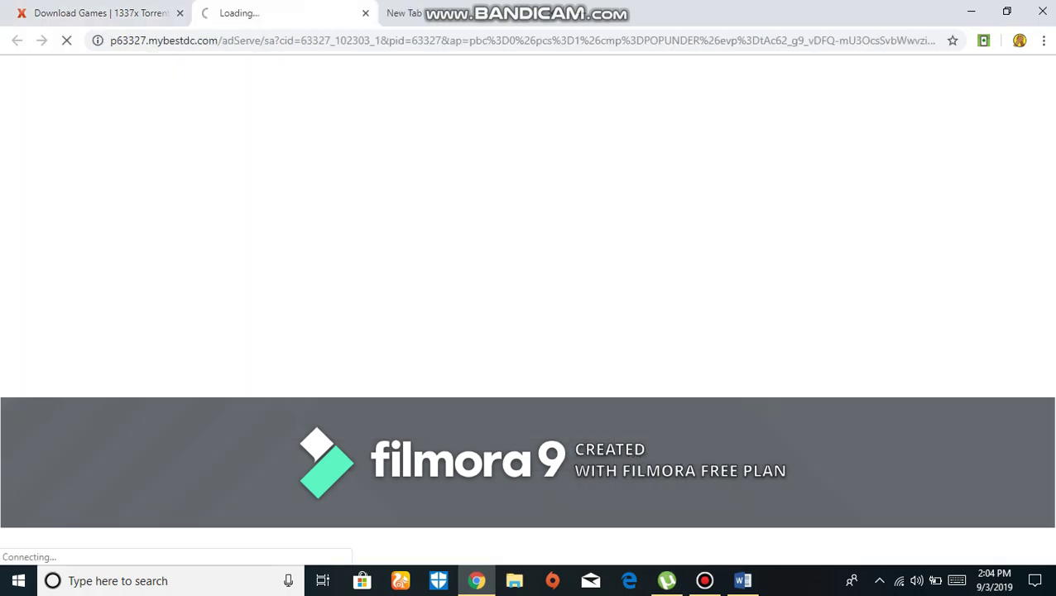
pyautogui.click(320, 13)
pyautogui.click(366, 15)
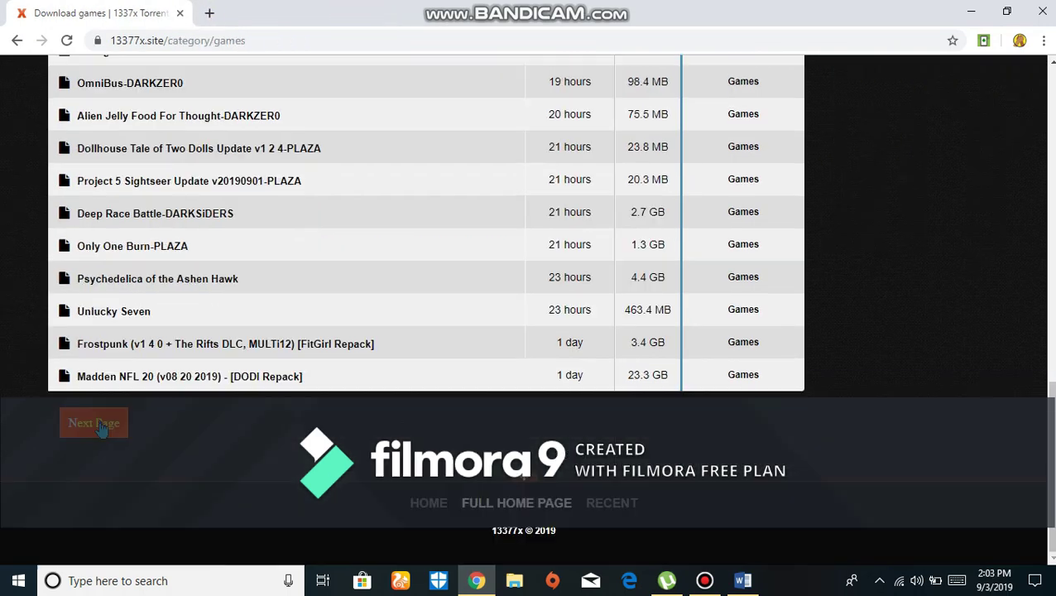
pyautogui.click(100, 419)
pyautogui.click(139, 6)
pyautogui.click(89, 423)
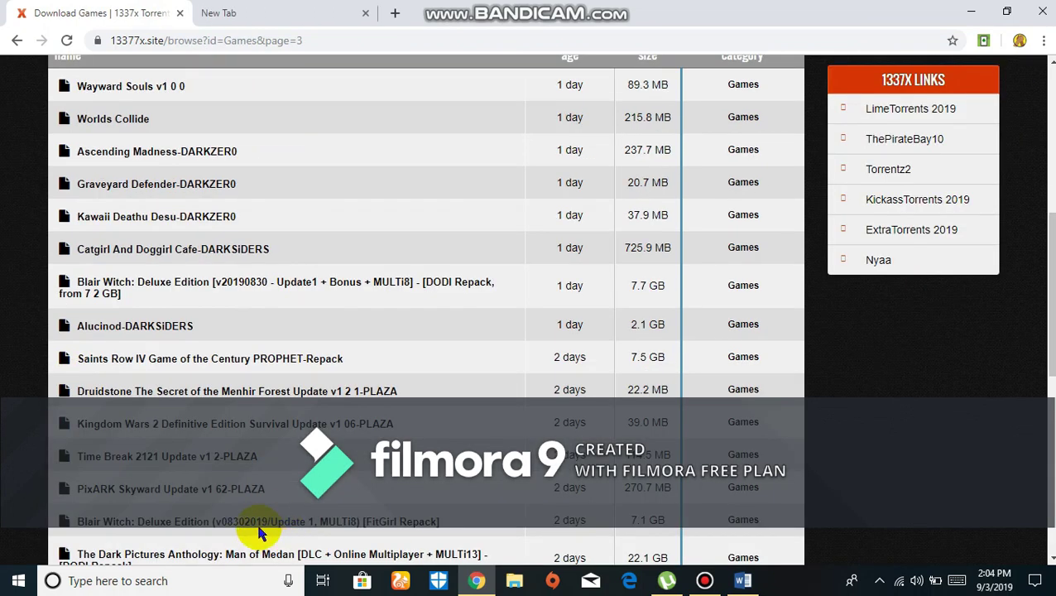
# Close the pop-up ad tabs and open the details page of "Blair Witch: Deluxe Edition (v08302019/Update 1, MULTi8) [FitGirl Repack]".
pyautogui.click(1050, 290)
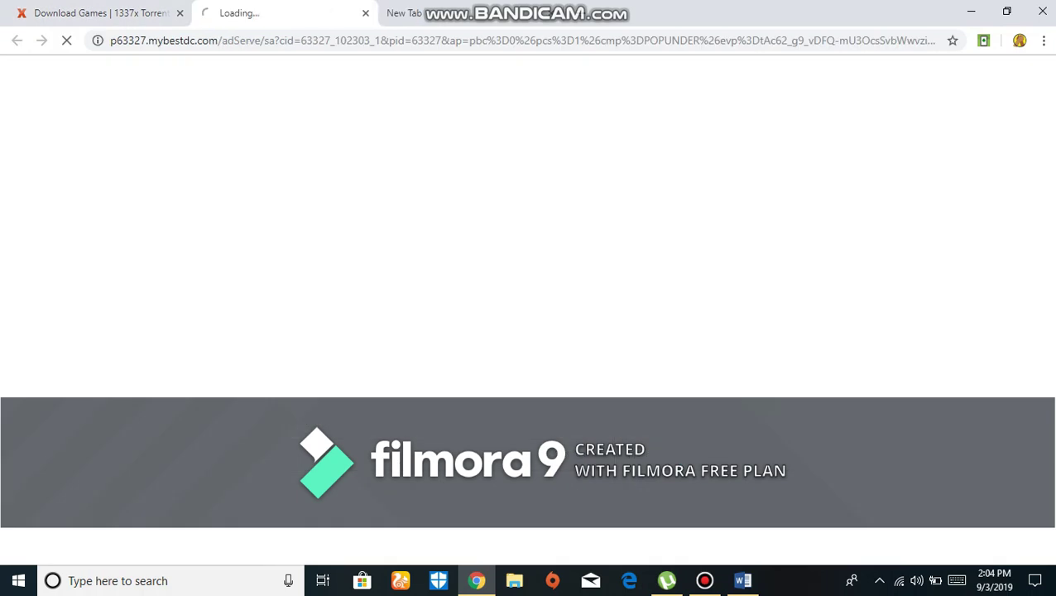
pyautogui.click(365, 12)
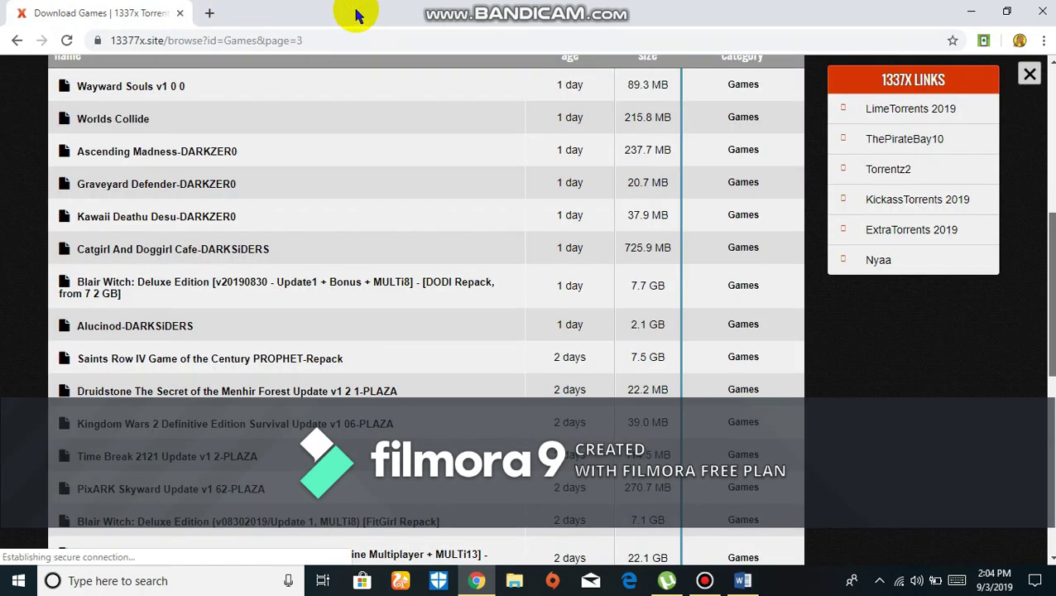
pyautogui.click(365, 13)
pyautogui.scroll(-2, 282, 438)
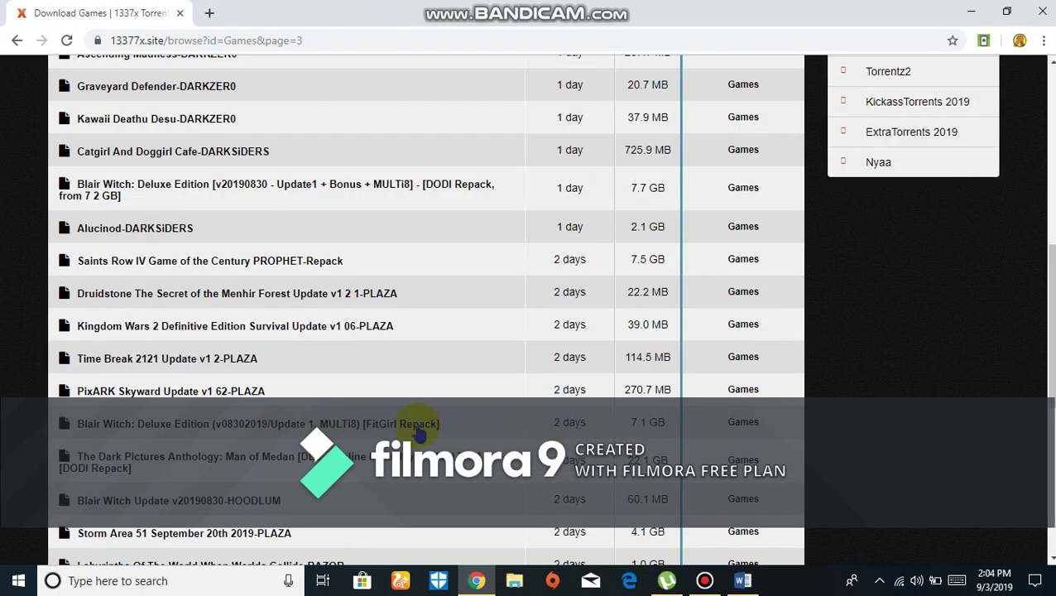
pyautogui.click(348, 424)
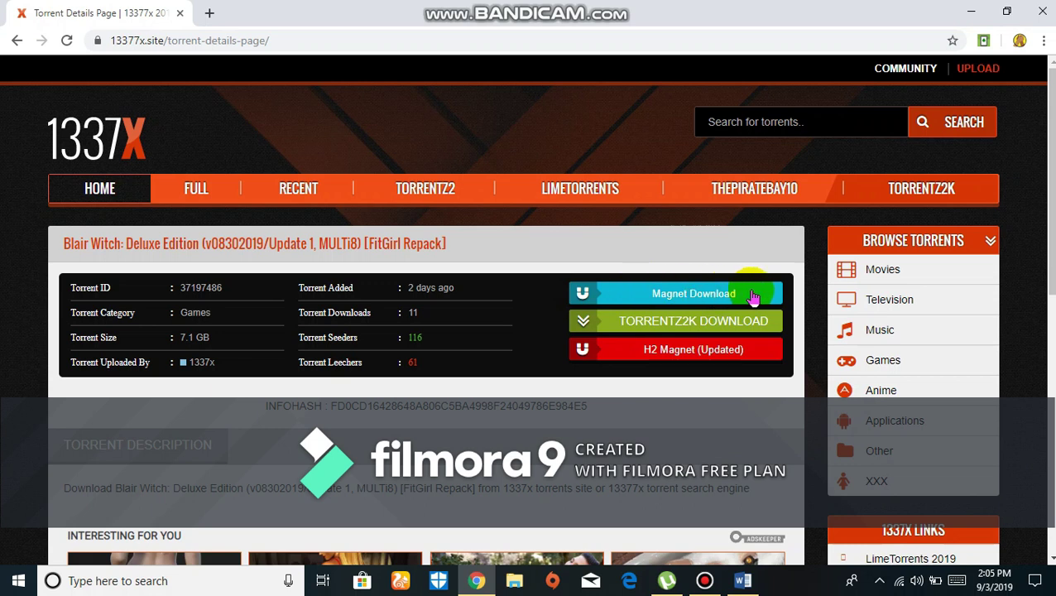
# Get the torrent's magnet link through Hash to Magnet, open it in µTorrent and dismiss the prompt about loading trackers.
pyautogui.click(658, 303)
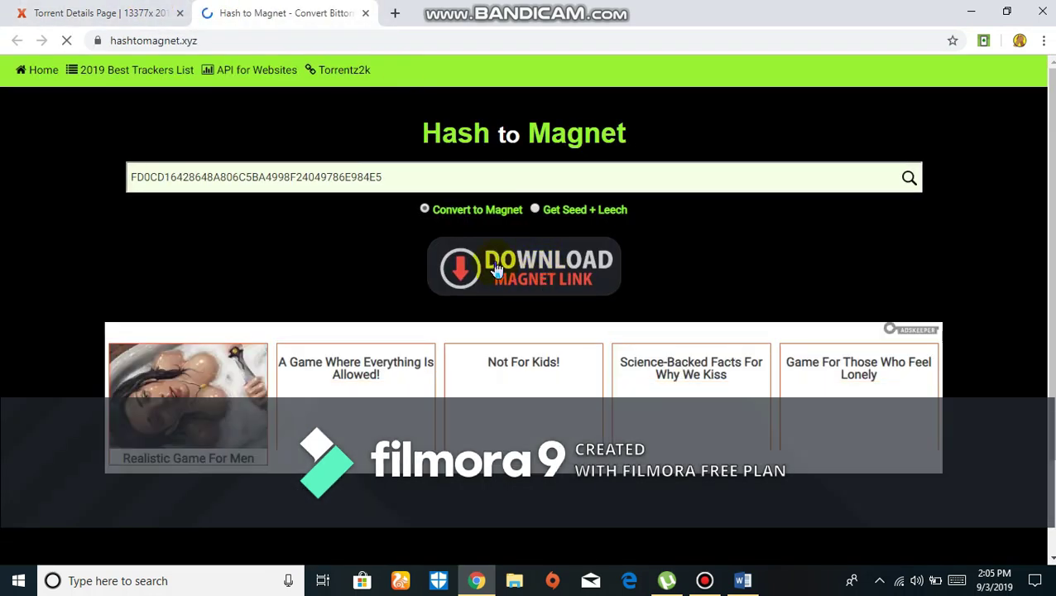
pyautogui.click(556, 272)
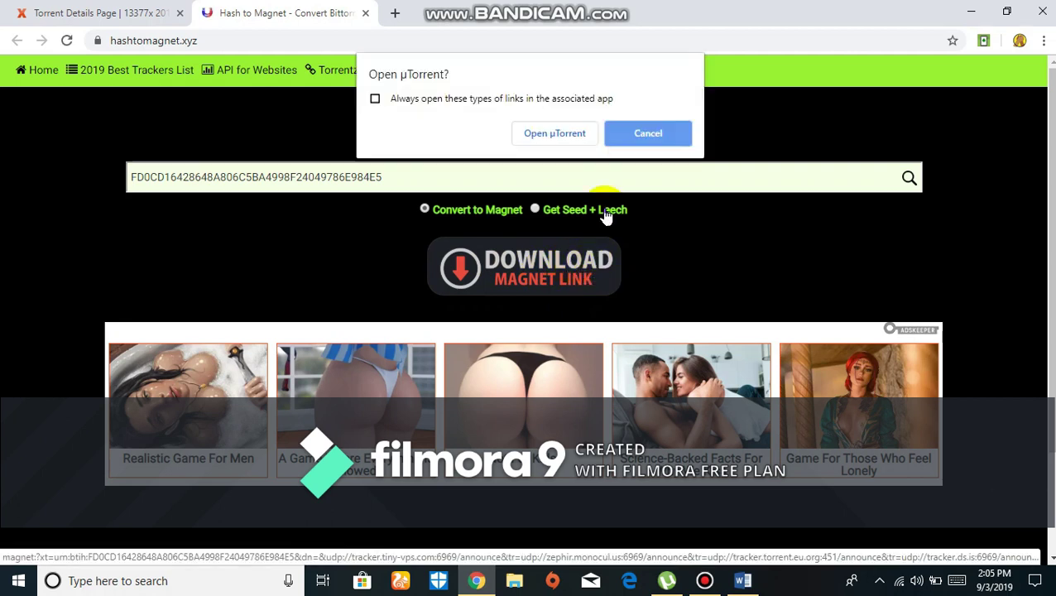
pyautogui.click(575, 141)
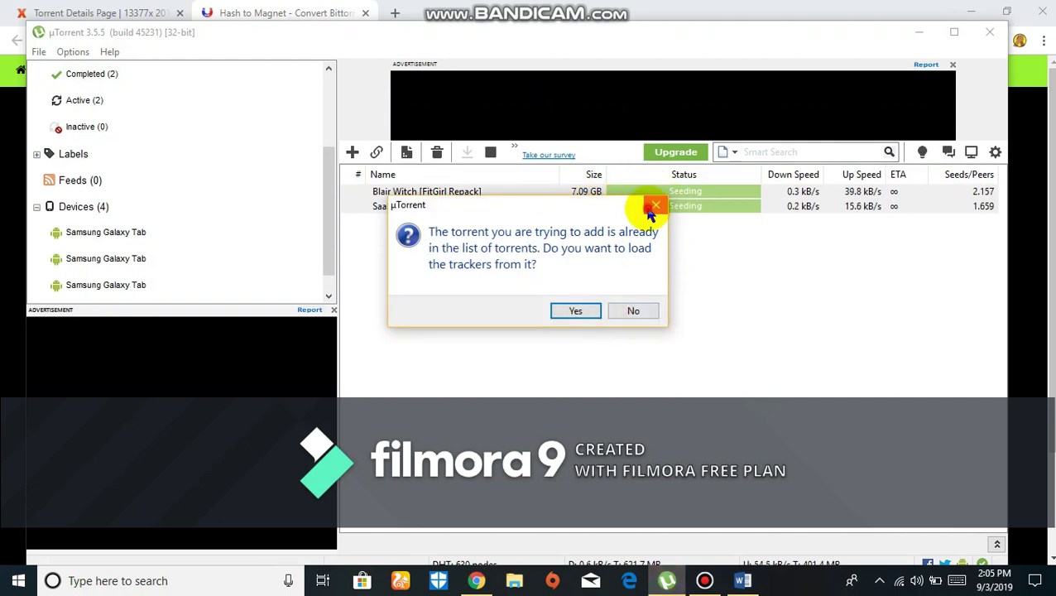
pyautogui.click(654, 206)
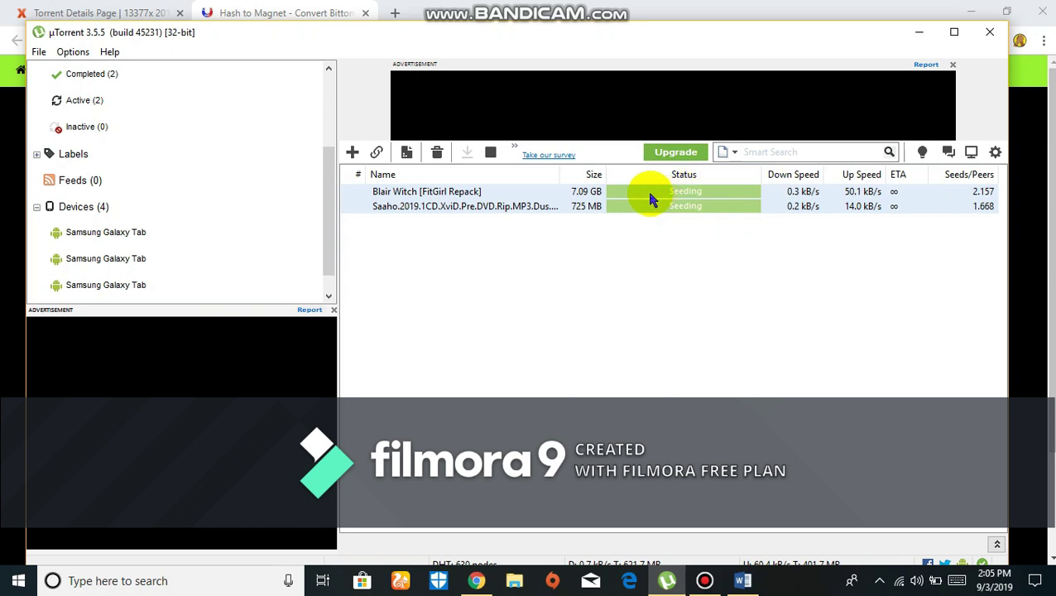
# Minimize µTorrent and close both open browser tabs.
pyautogui.click(917, 33)
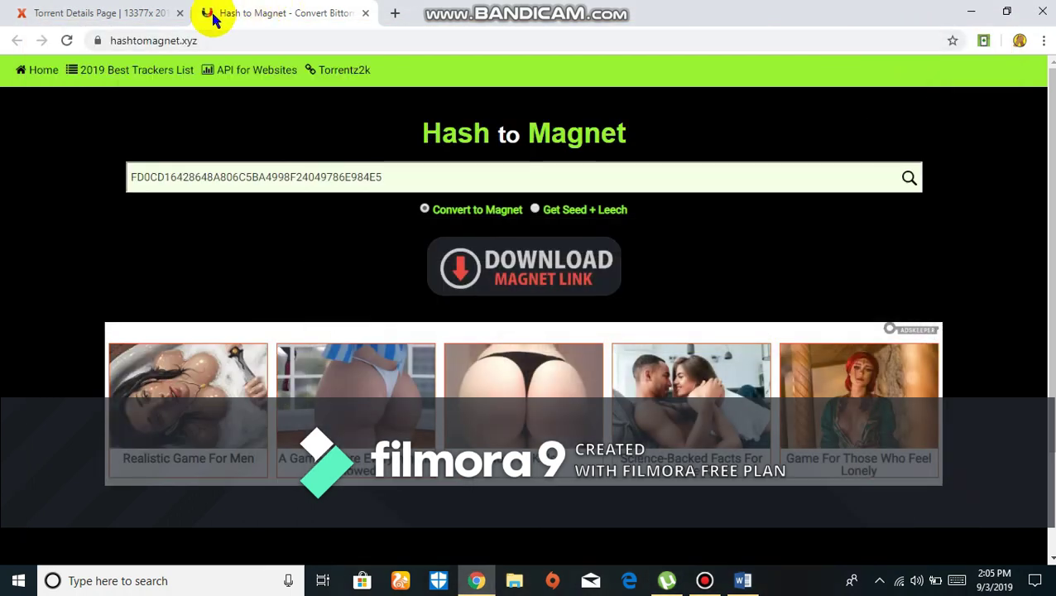
pyautogui.click(181, 13)
pyautogui.click(181, 13)
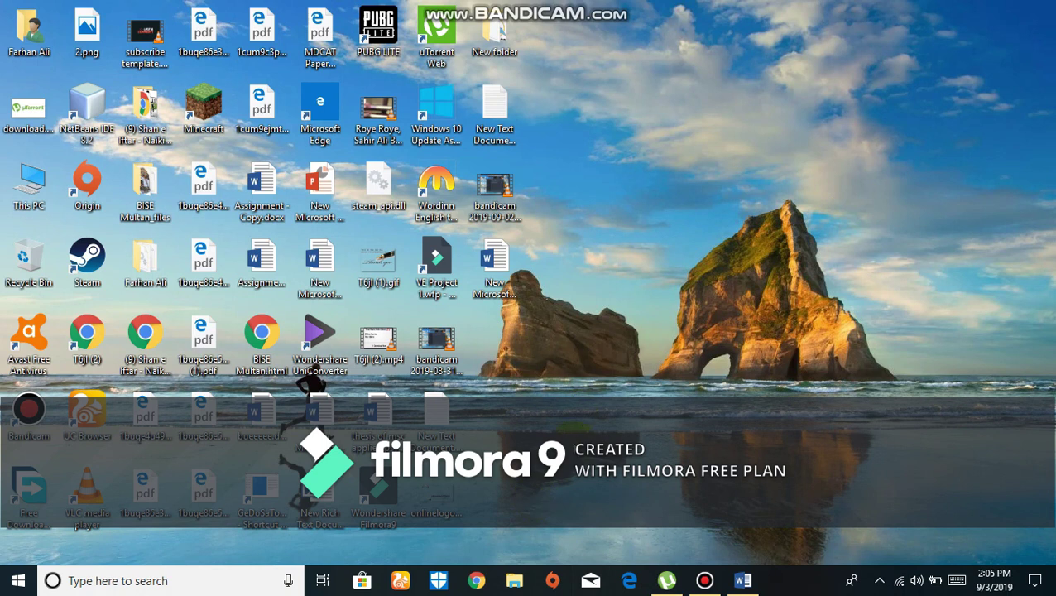
# Switch to µTorrent and open the folder containing the downloaded Blair Witch [FitGirl Repack] files.
pyautogui.click(666, 580)
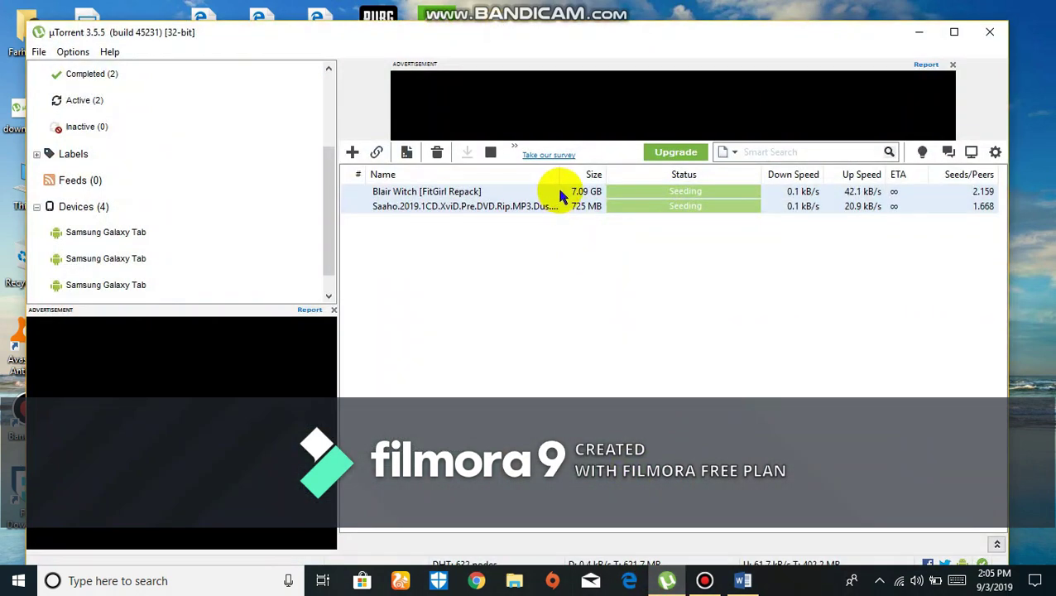
pyautogui.rightClick(561, 194)
pyautogui.click(637, 238)
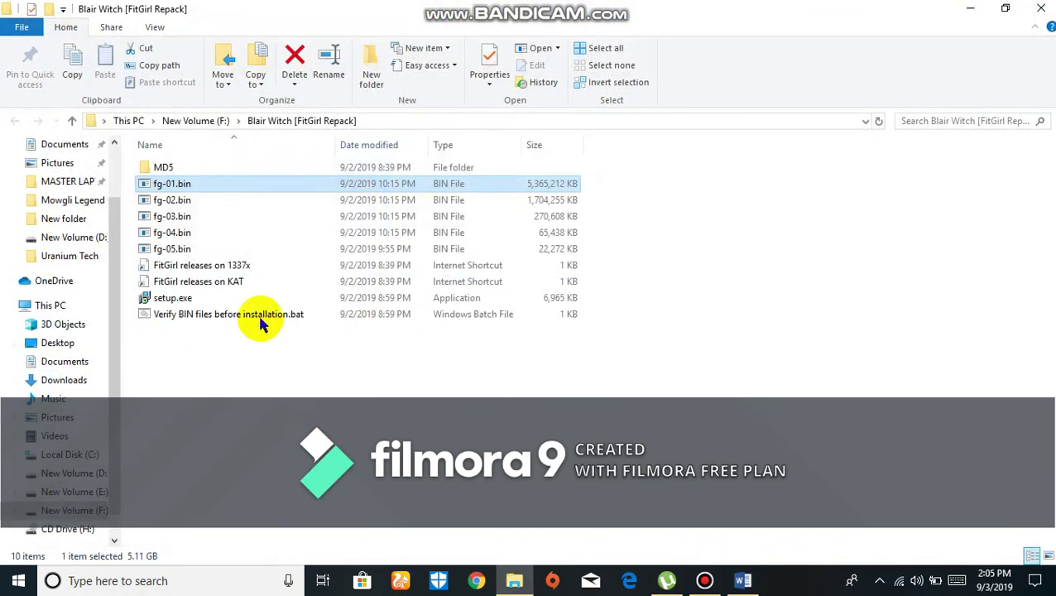
# Run setup.exe, allow it past the Windows SmartScreen block and accept English as the setup language.
pyautogui.doubleClick(244, 300)
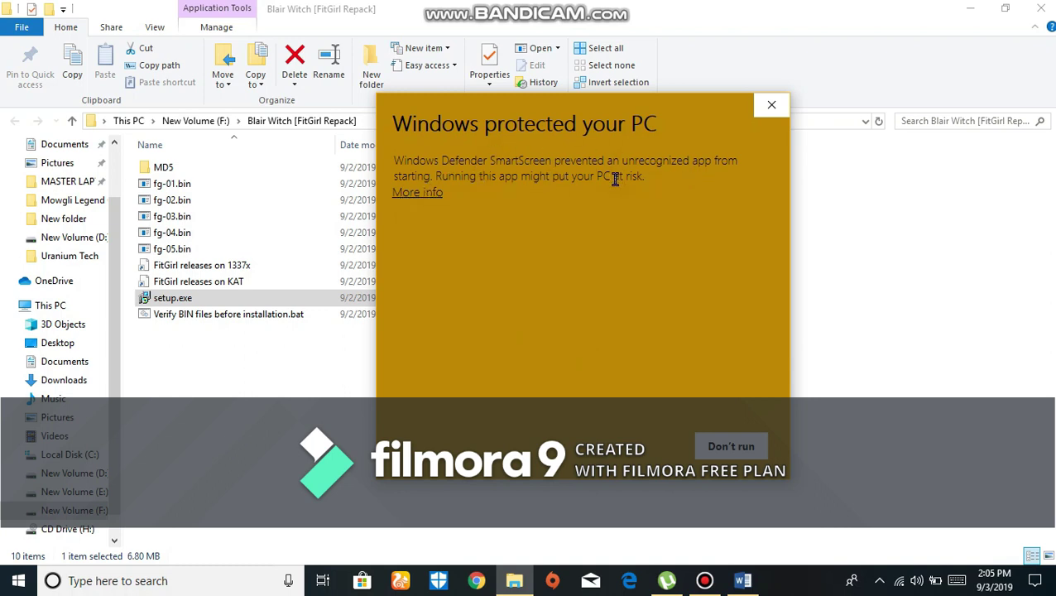
pyautogui.click(429, 197)
pyautogui.click(657, 451)
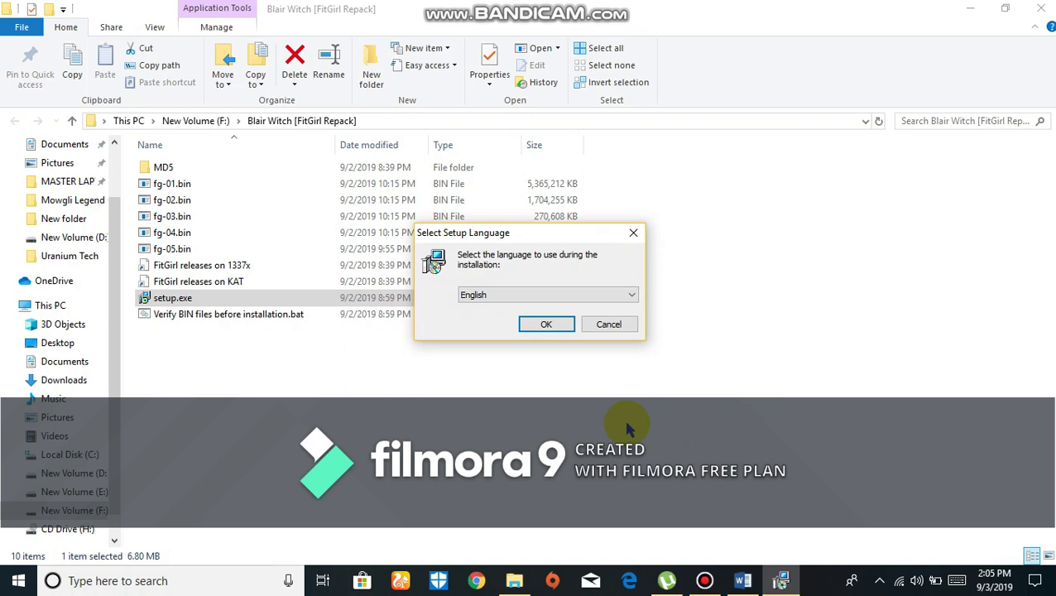
pyautogui.click(548, 325)
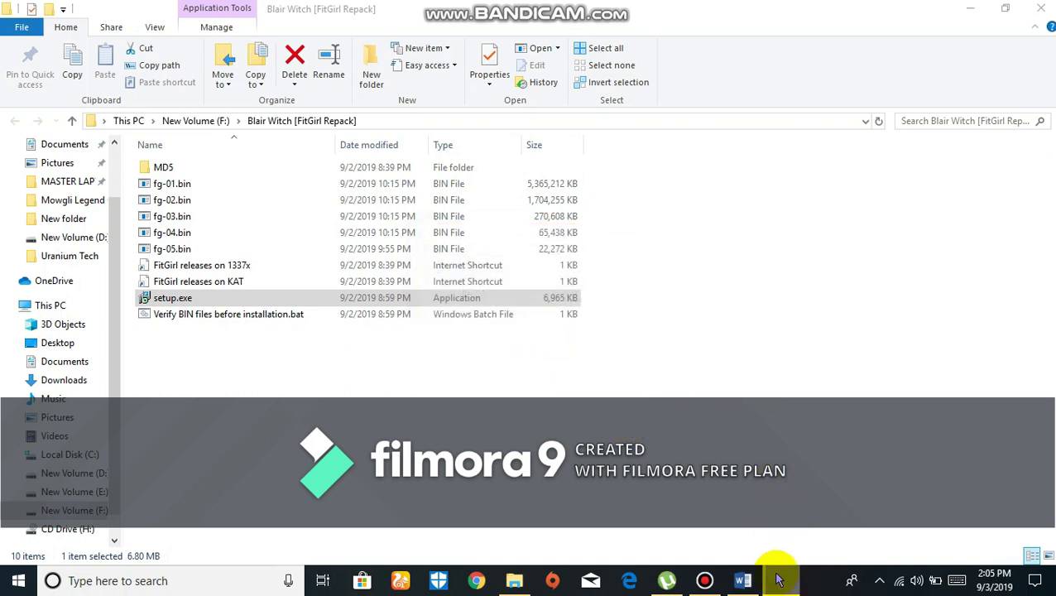
# Mute the Blair Witch installer's music and proceed past the welcome and information pages to the destination selection.
pyautogui.moveTo(780, 579)
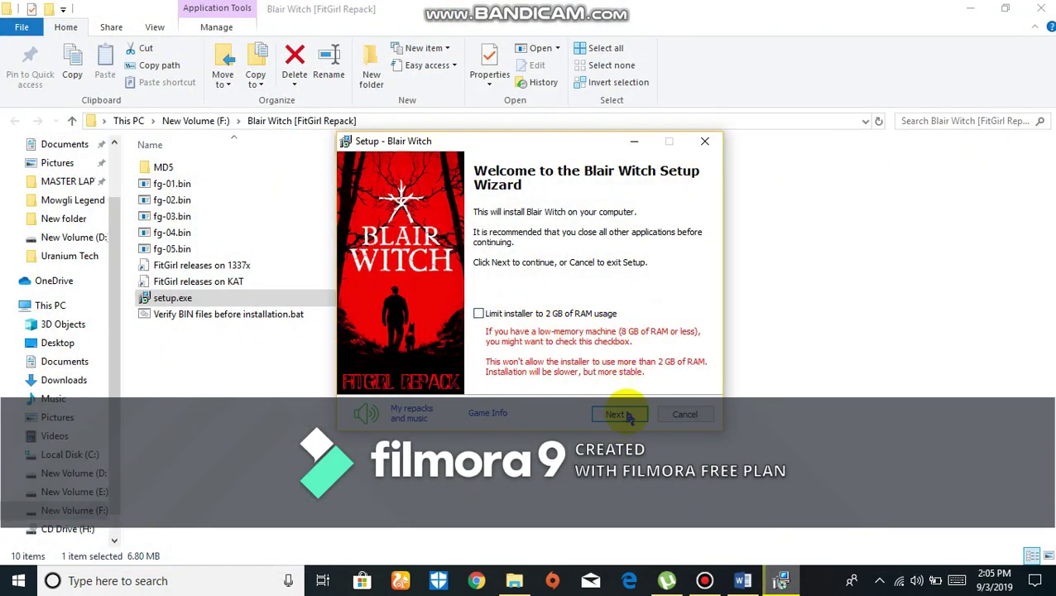
pyautogui.click(370, 412)
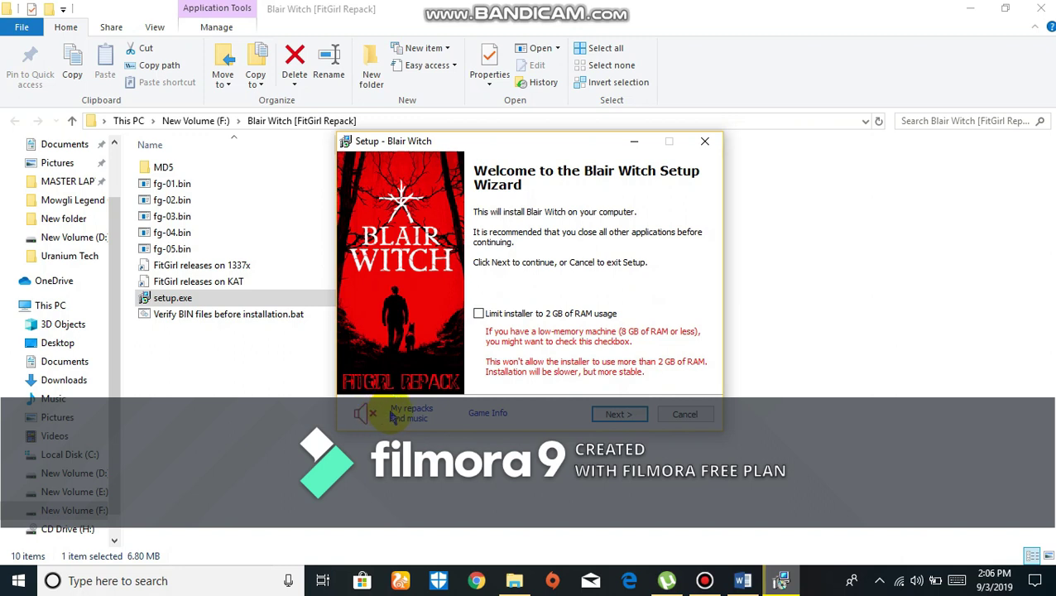
pyautogui.click(613, 415)
pyautogui.click(683, 248)
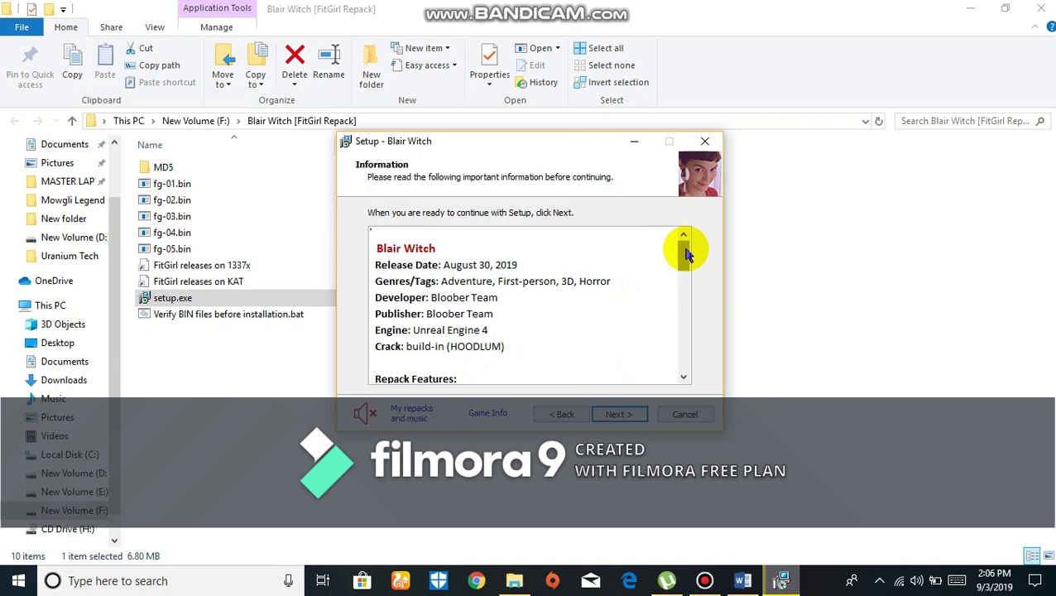
pyautogui.moveTo(695, 285); pyautogui.dragTo(684, 359)
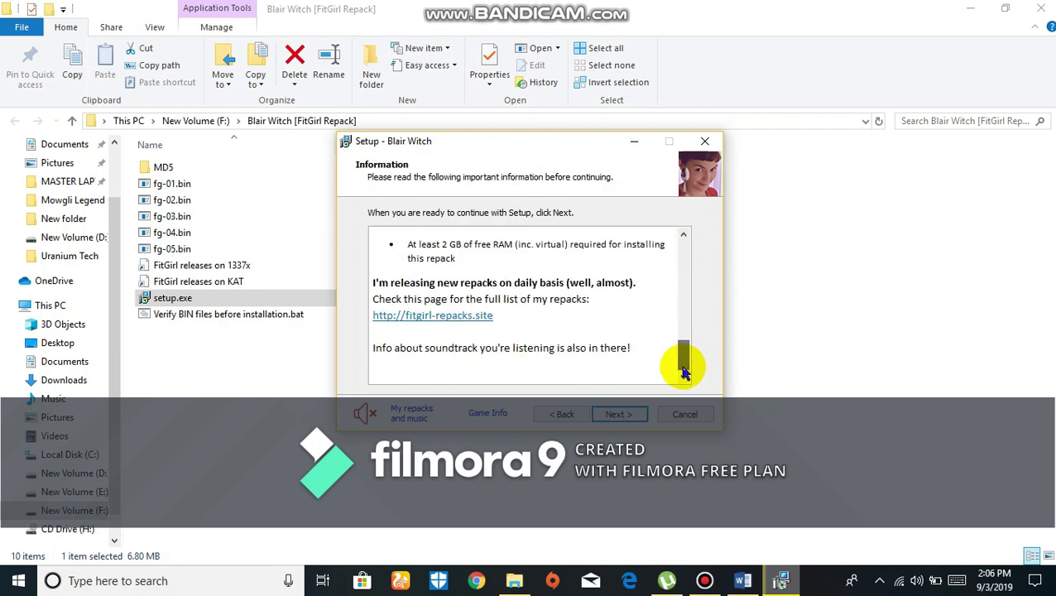
pyautogui.click(620, 413)
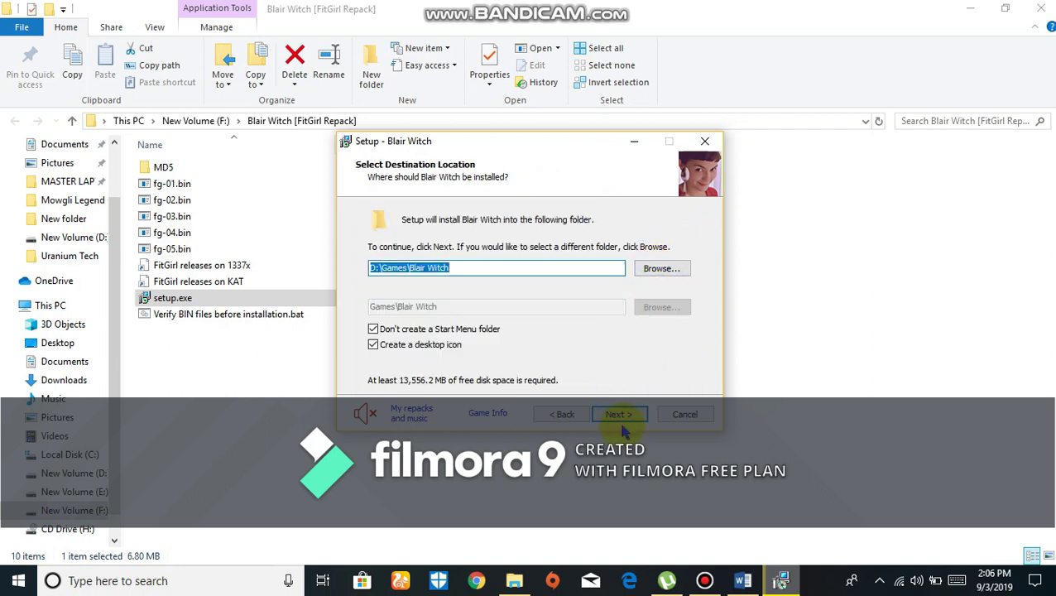
# Uncheck "Don't create a Start Menu folder", keep D:\Games\Blair Witch as the destination and continue to the component selection.
pyautogui.click(456, 330)
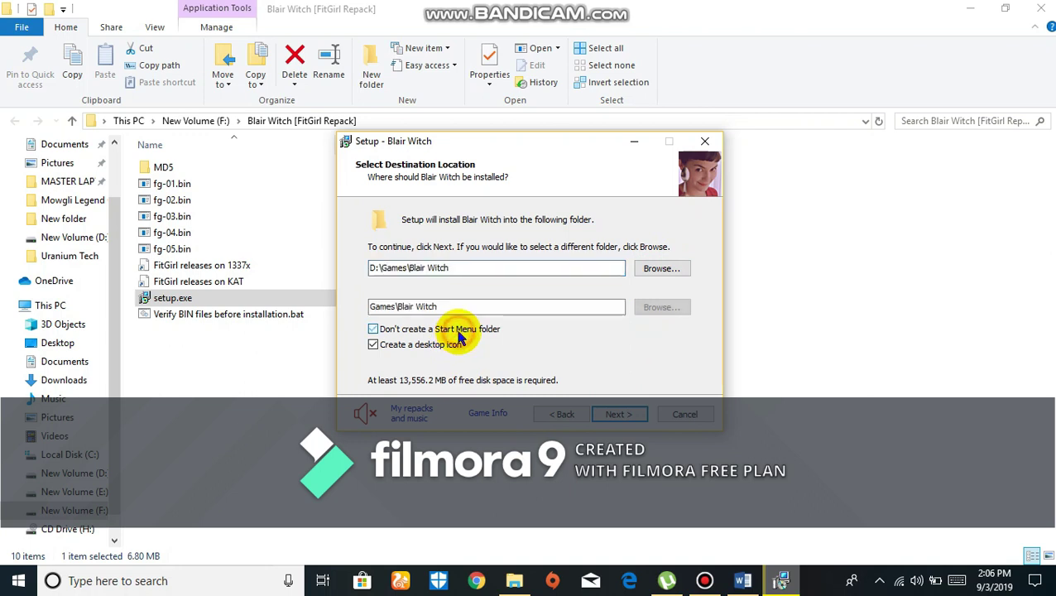
pyautogui.click(608, 419)
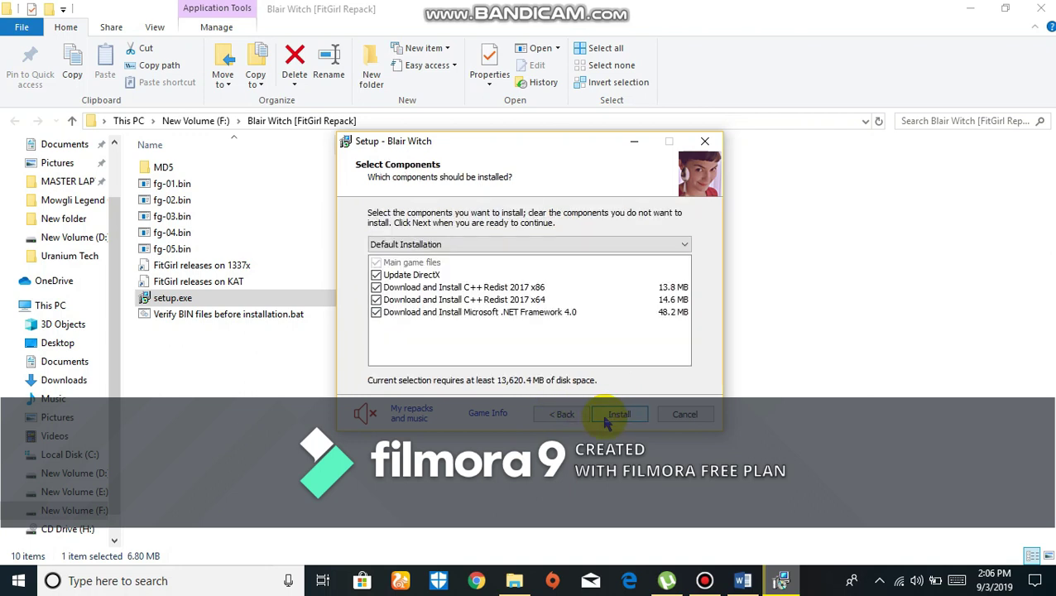
pyautogui.click(562, 415)
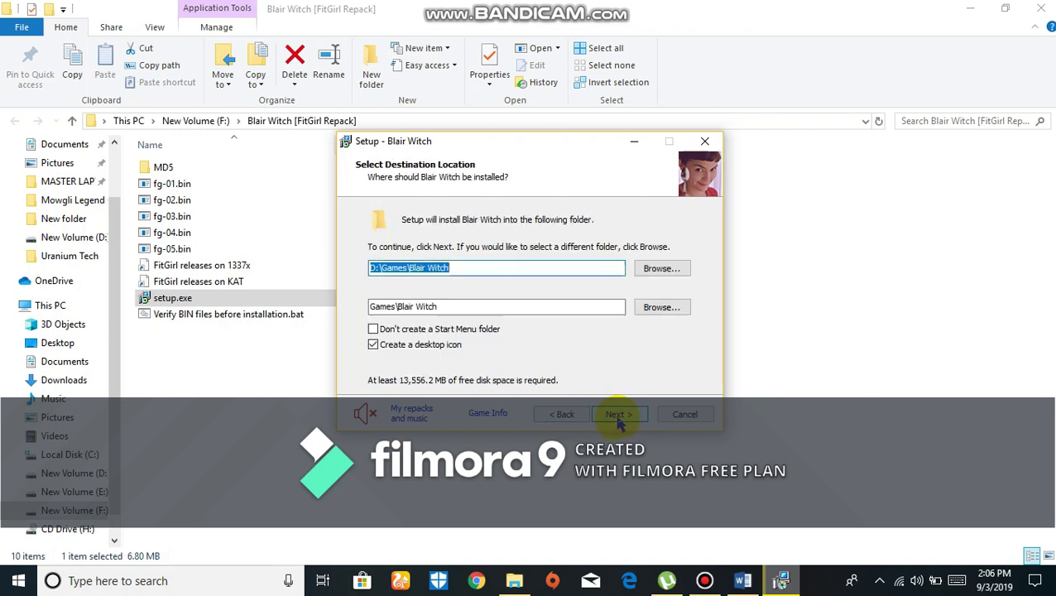
pyautogui.click(619, 418)
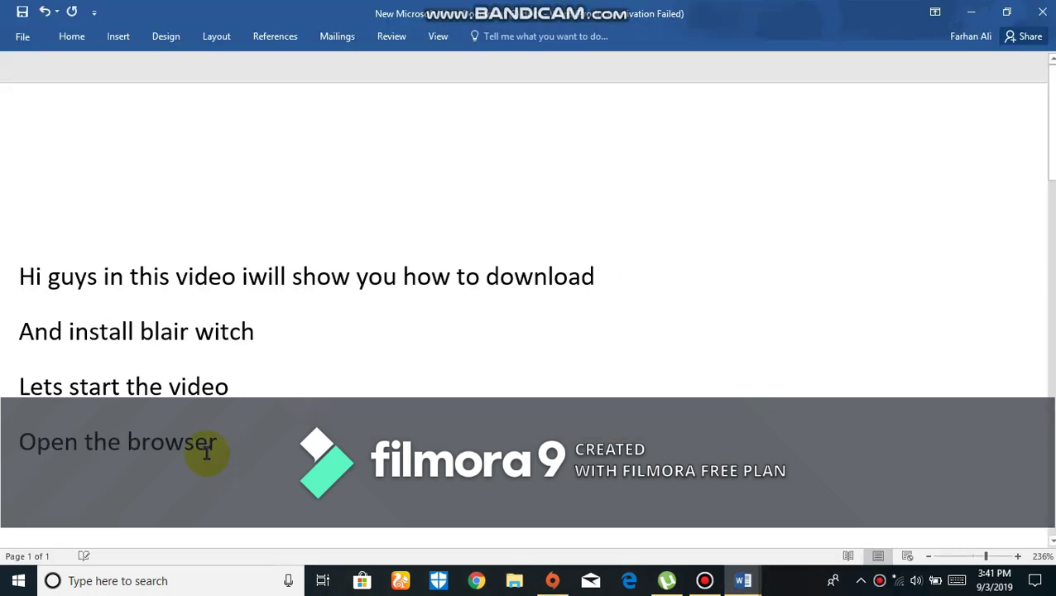
# In the Word document, add the line "If you have directx then don't need to install these features" below "Open the browser".
pyautogui.click(215, 447)
pyautogui.press('Return')
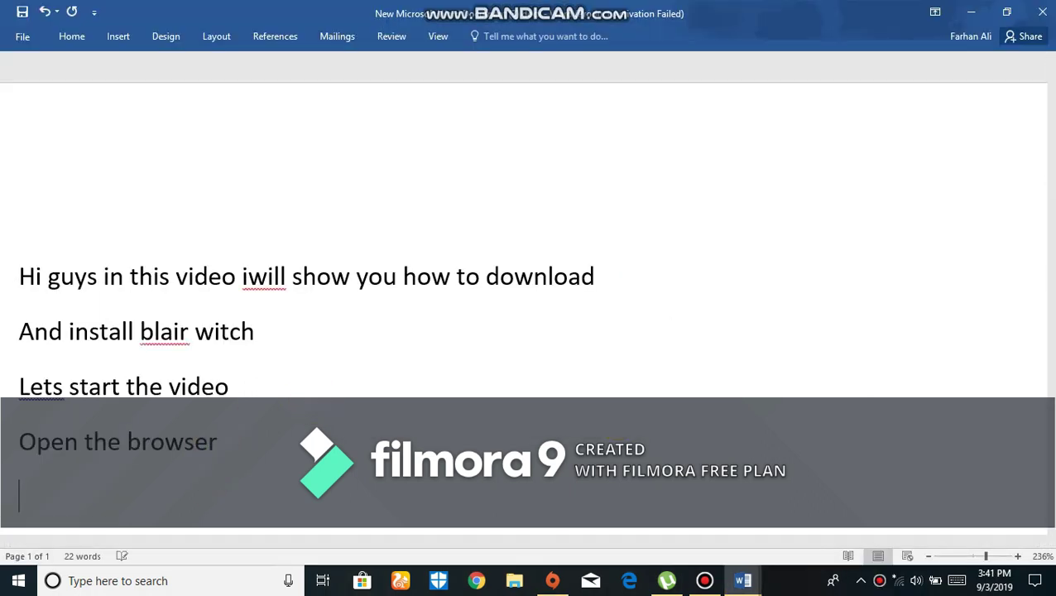
pyautogui.write('If you have dire')
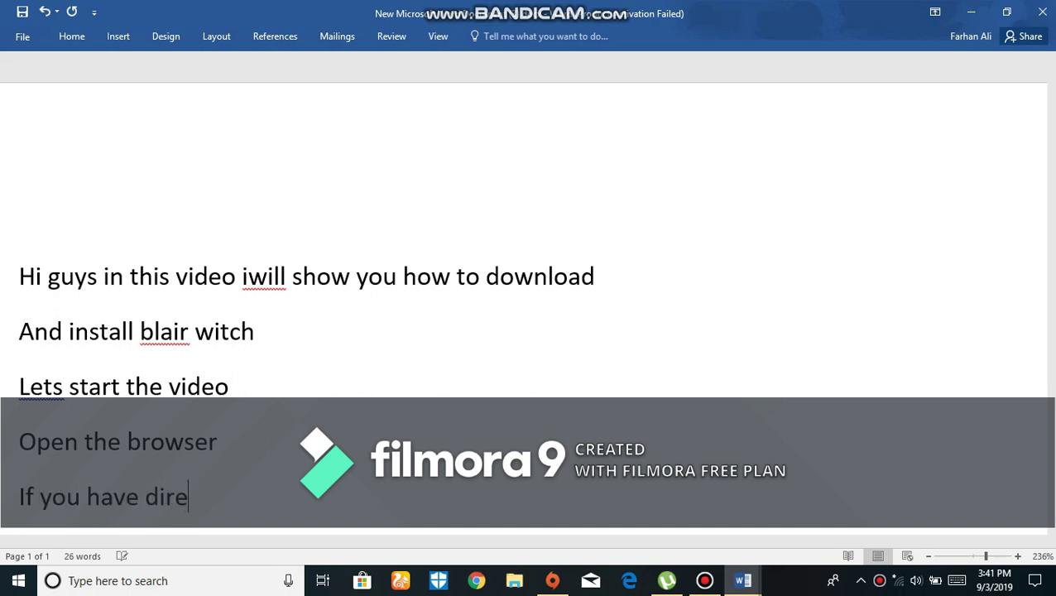
pyautogui.write('ctx then do')
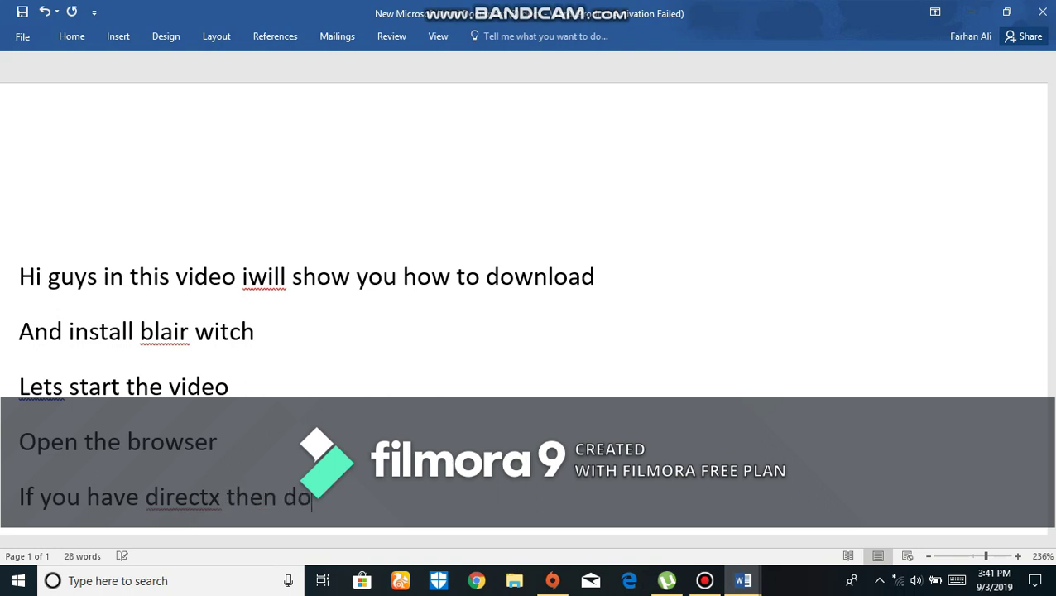
pyautogui.write("n't")
pyautogui.press('BackSpace')
pyautogui.write("'t need to")
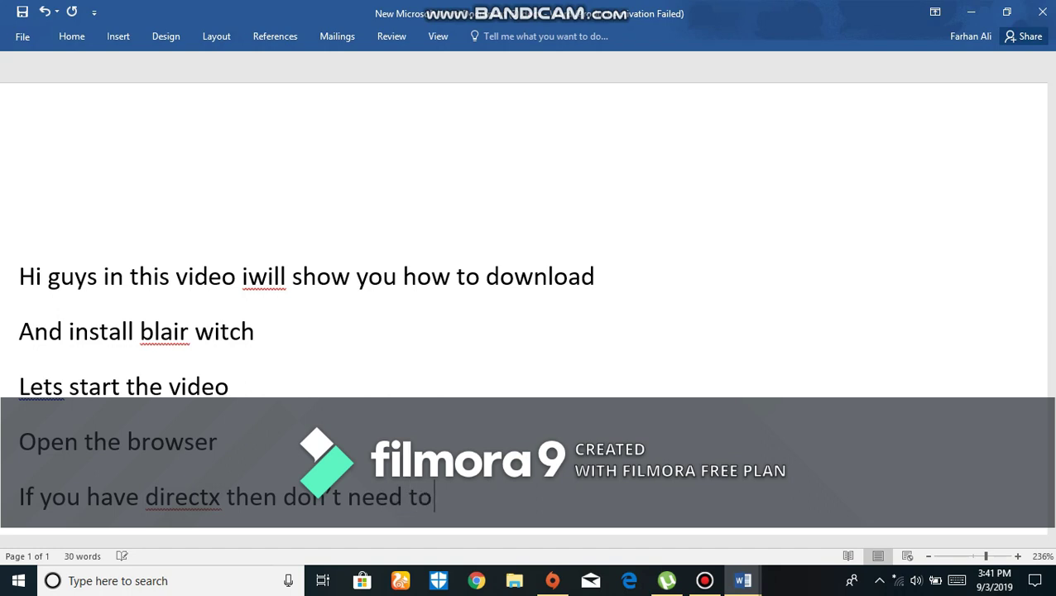
pyautogui.write(' instal')
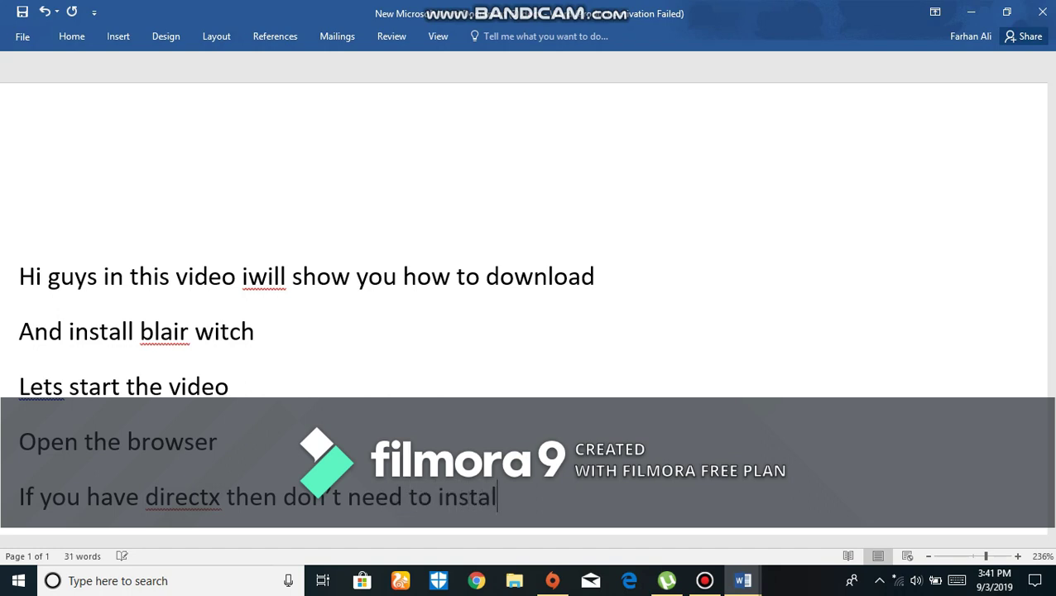
pyautogui.write('l these')
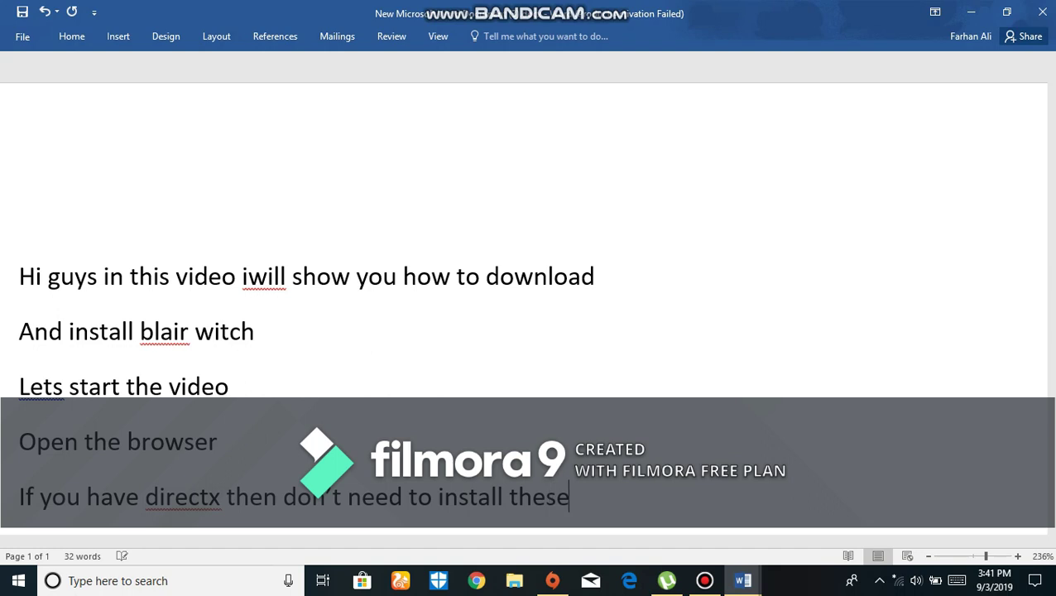
pyautogui.write(' features')
# Add the lines "Before installing close all the windows" and "Turning off antivirus will be better for you" to the end of the Word document.
pyautogui.press('Return')
pyautogui.write('before installing close all the windows')
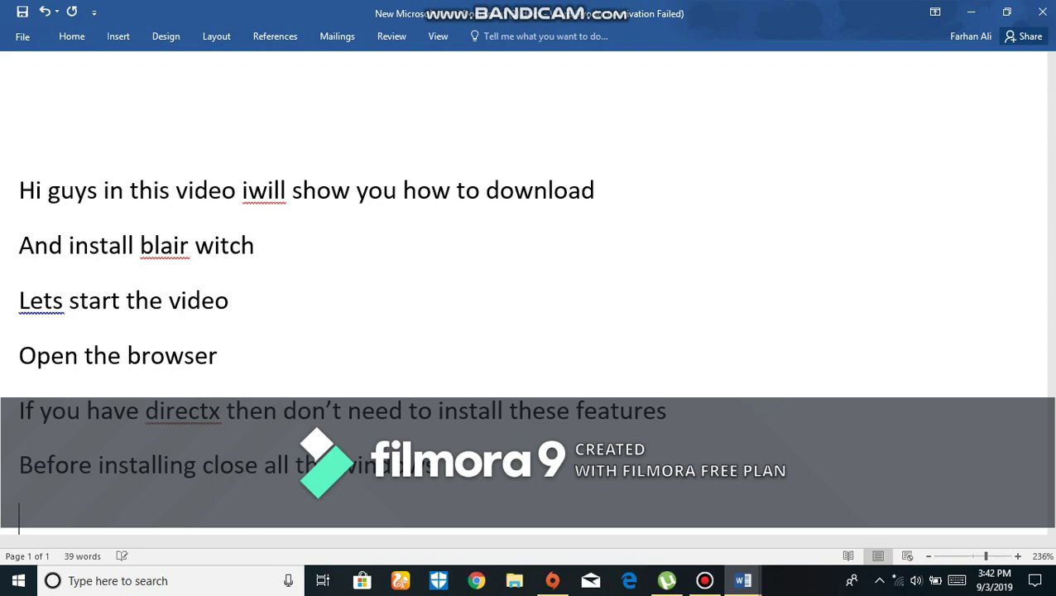
pyautogui.write('m')
pyautogui.write('ning')
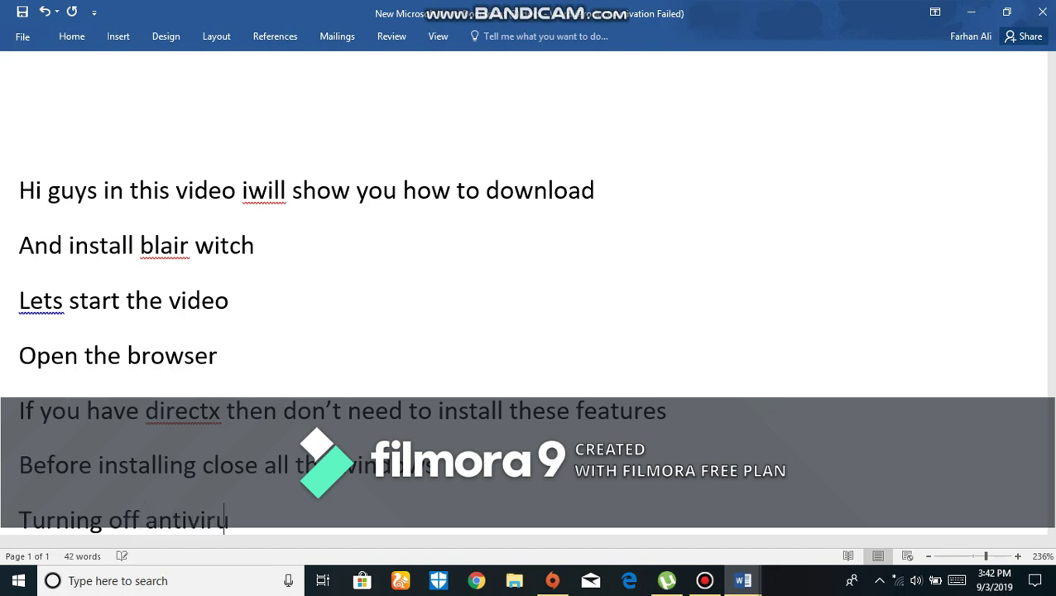
pyautogui.write('off antivirus will be better for you')
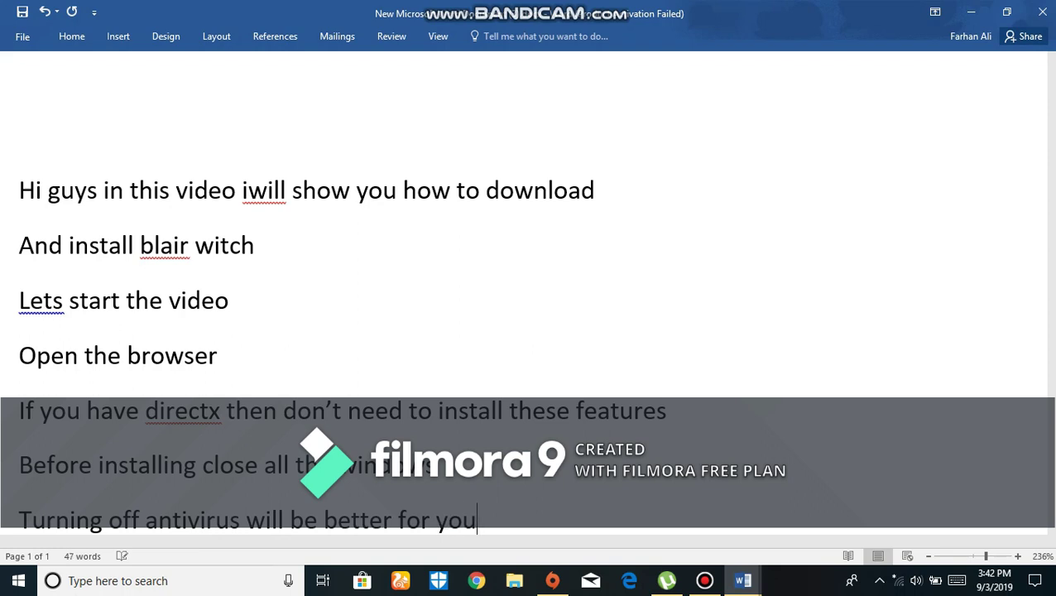
pyautogui.write('r p')
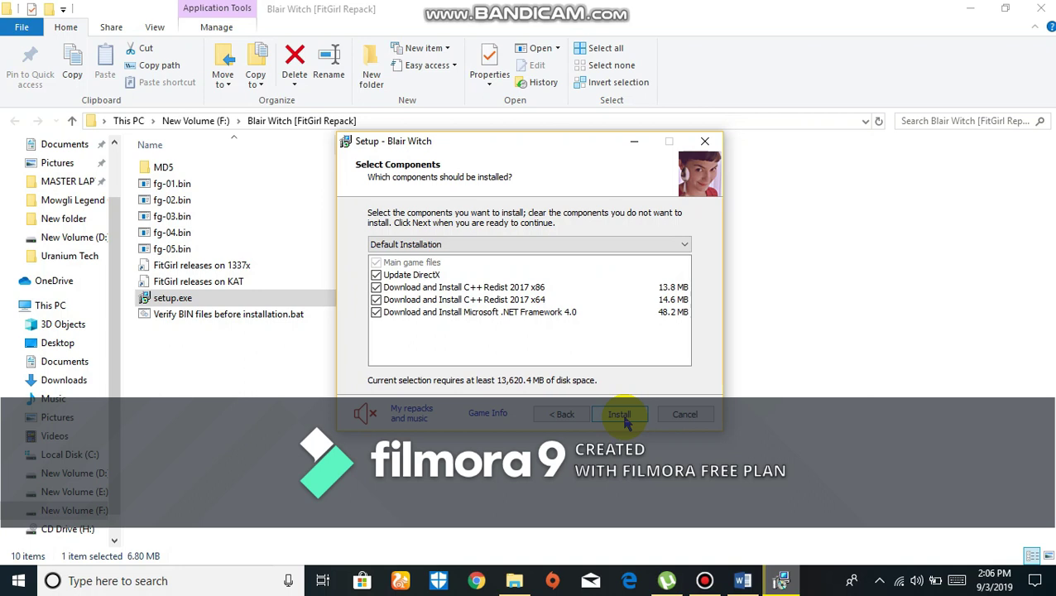
# Start installing Blair Witch with the Default Installation components, including DirectX, both C++ Redist 2017 packages and .NET Framework 4.0.
pyautogui.click(620, 417)
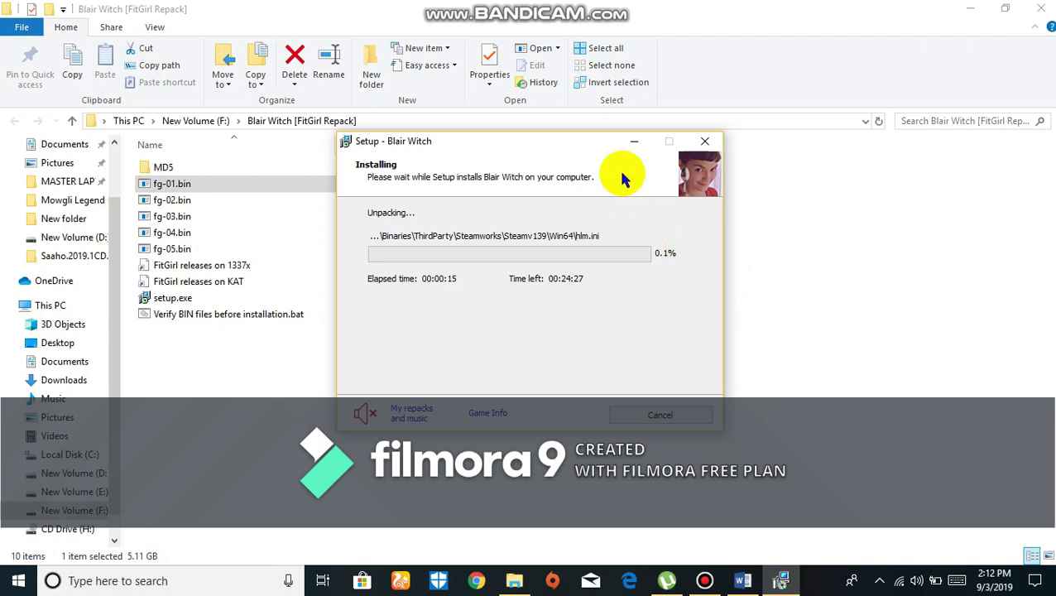
pyautogui.moveTo(594, 153); pyautogui.dragTo(611, 133)
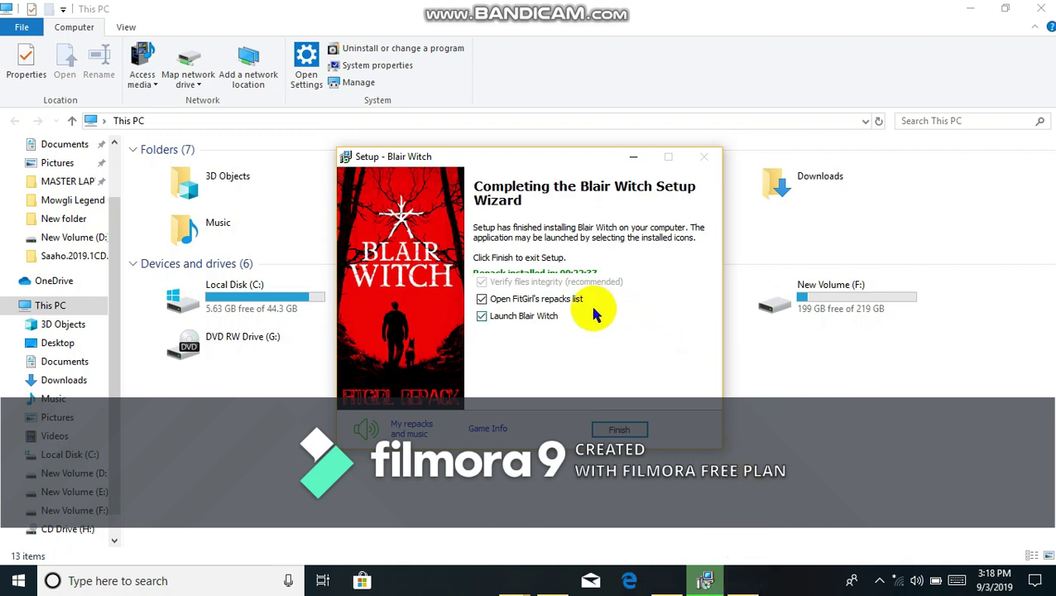
# Finish the setup with "Launch Blair Witch" unchecked and close the file integrity check window.
pyautogui.click(534, 323)
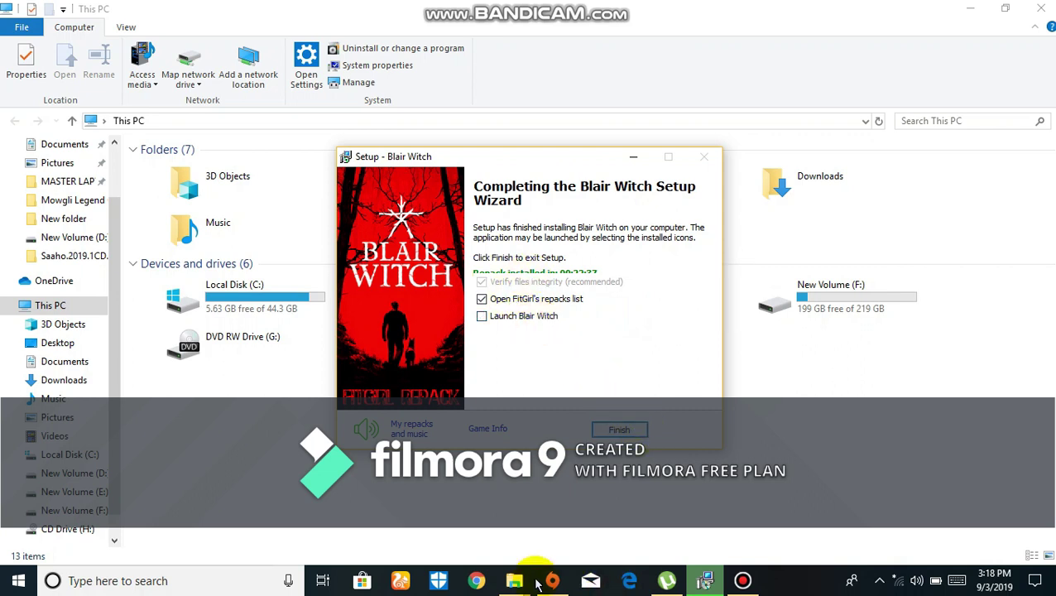
pyautogui.click(635, 429)
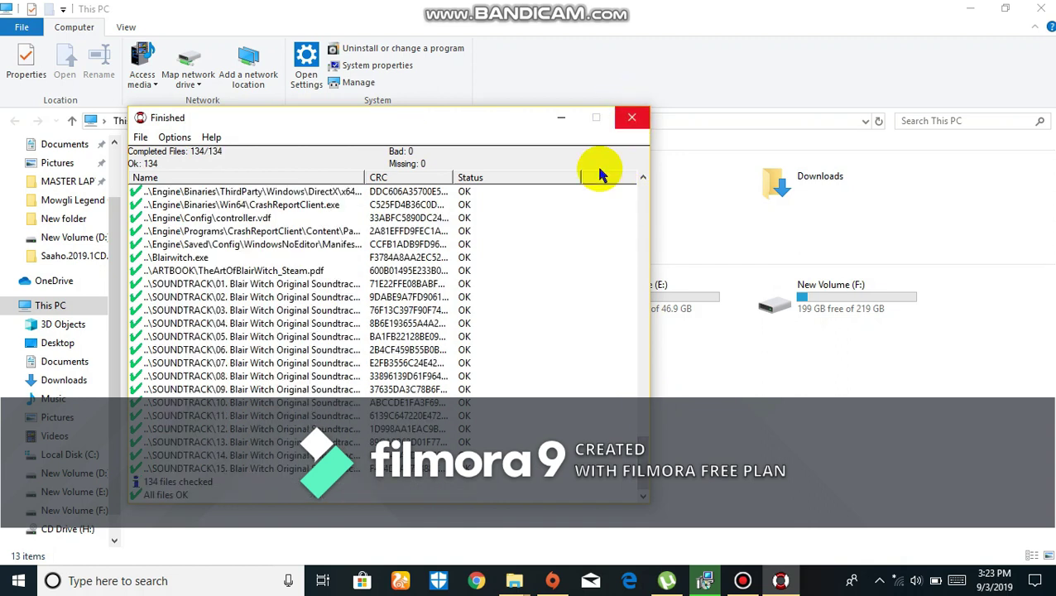
pyautogui.click(629, 116)
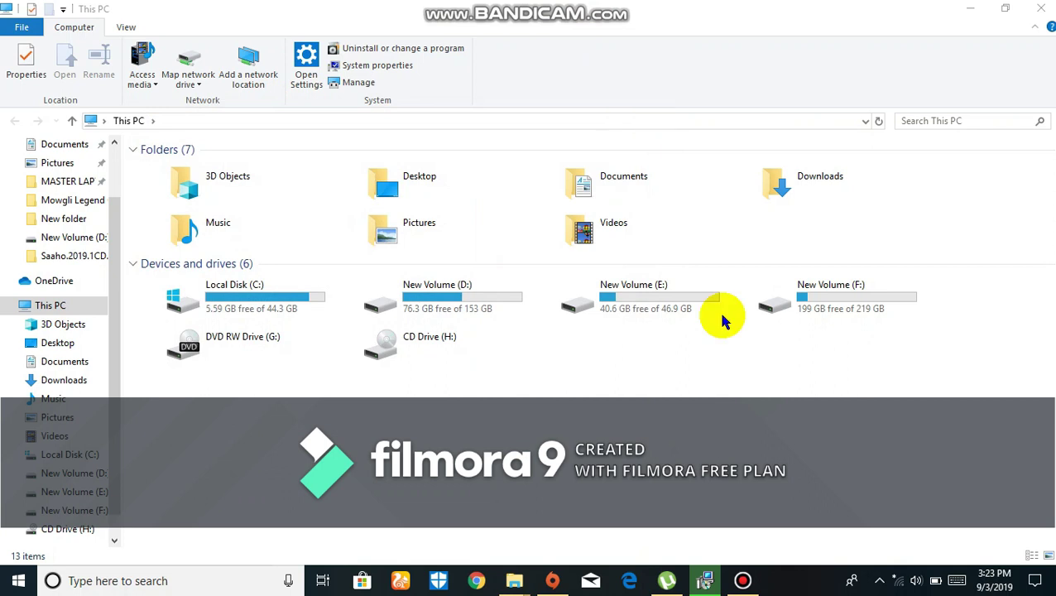
pyautogui.rightClick(726, 444)
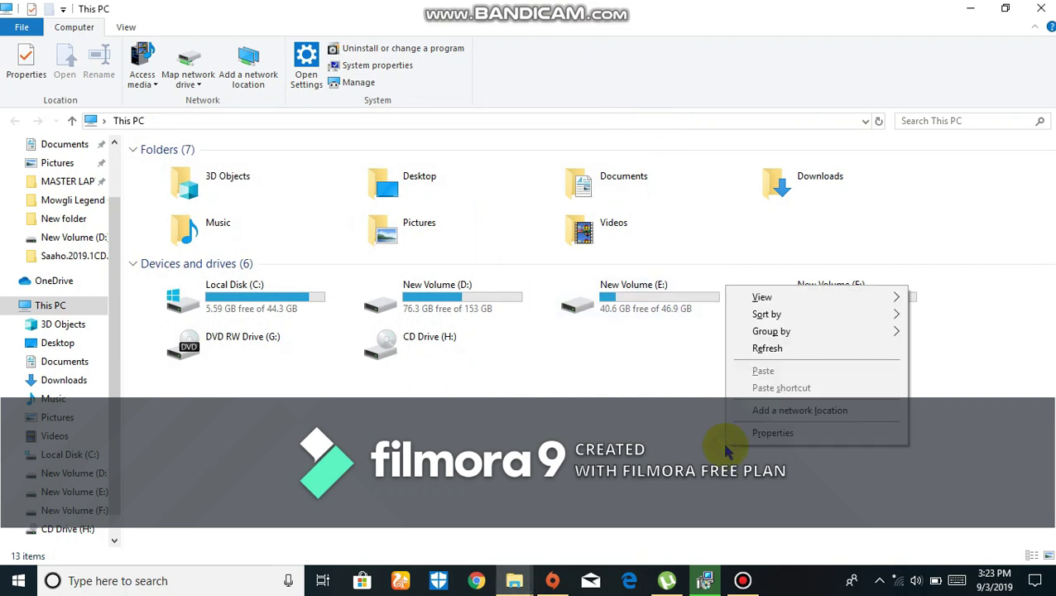
pyautogui.click(783, 350)
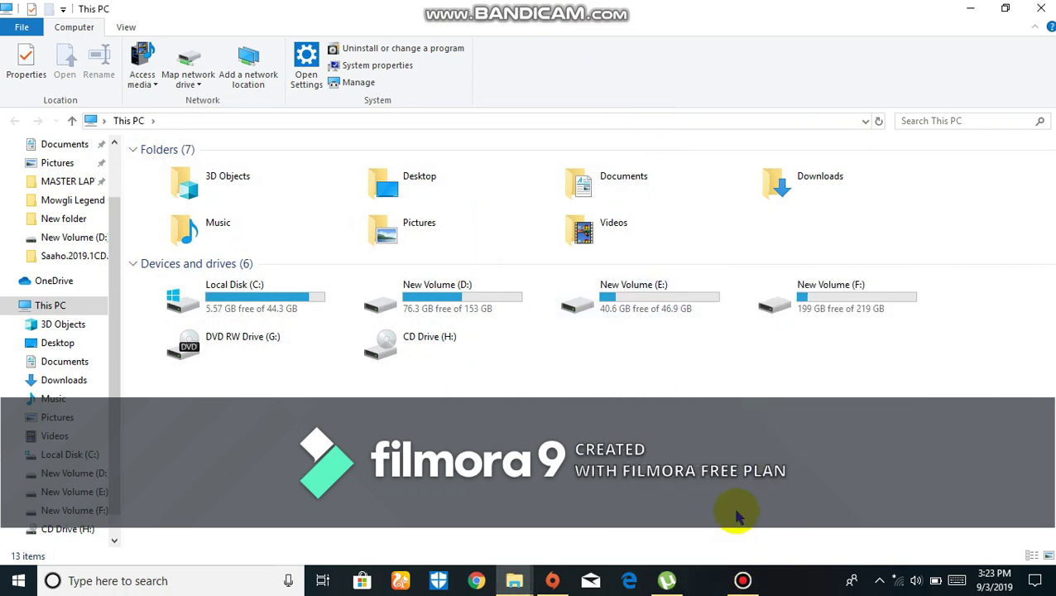
pyautogui.rightClick(753, 386)
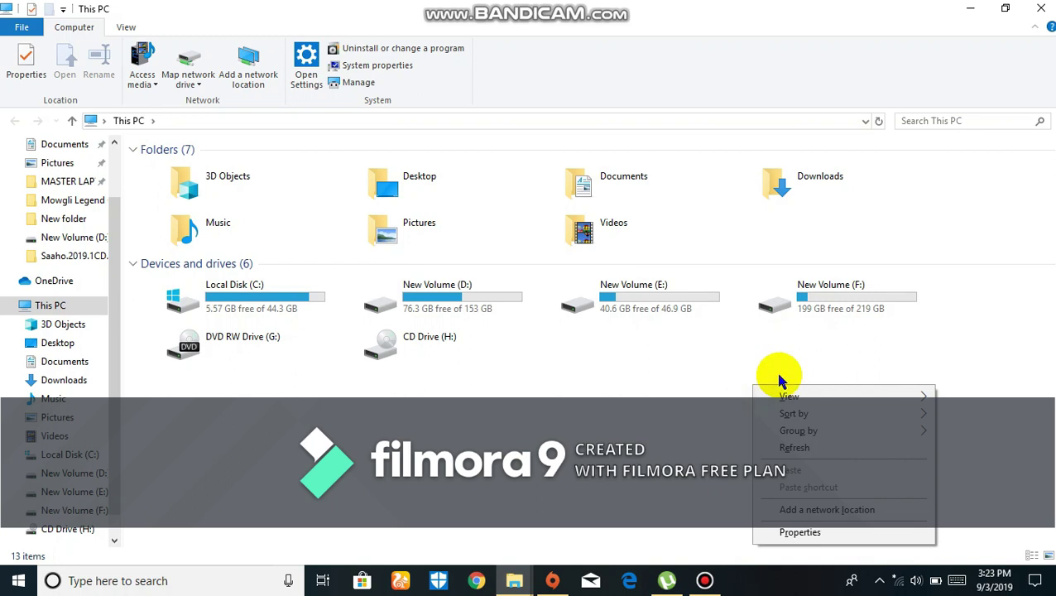
pyautogui.click(803, 447)
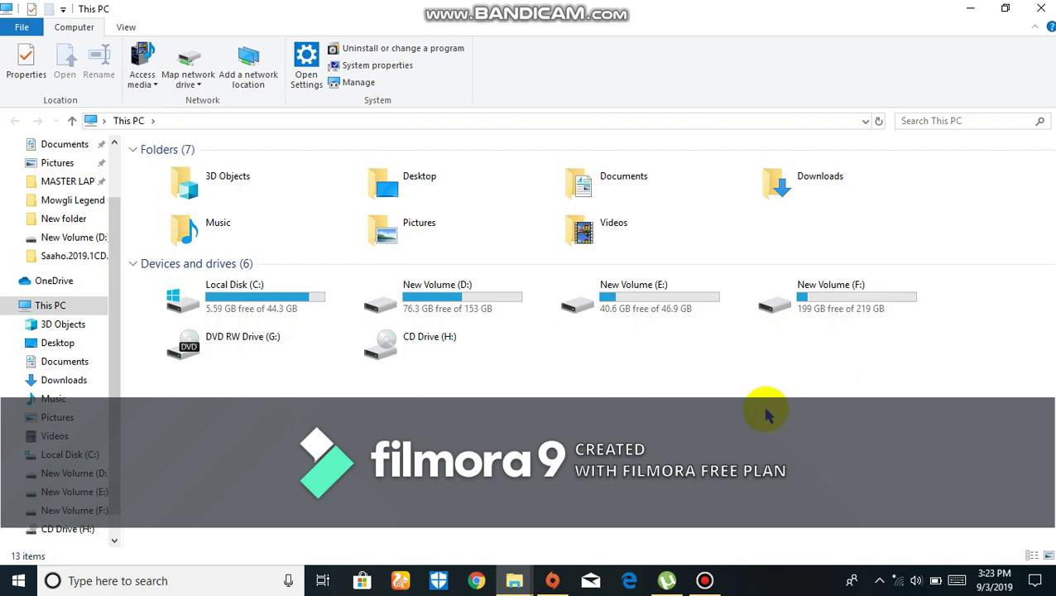
# Look into the Blair Witch [FitGirl Repack] folder on New Volume (F:) and return to This PC.
pyautogui.click(904, 296)
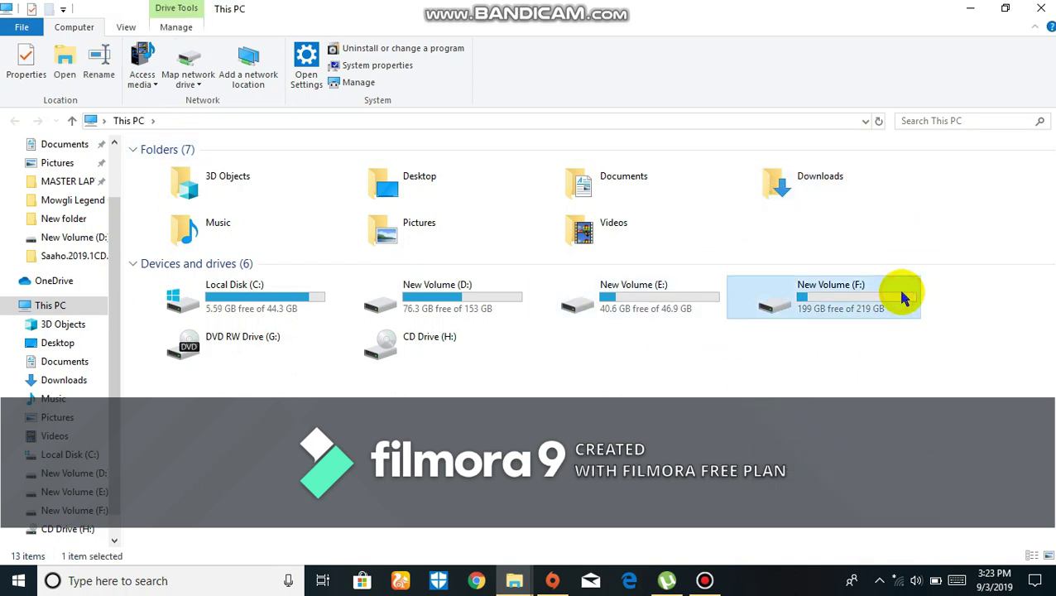
pyautogui.doubleClick(904, 297)
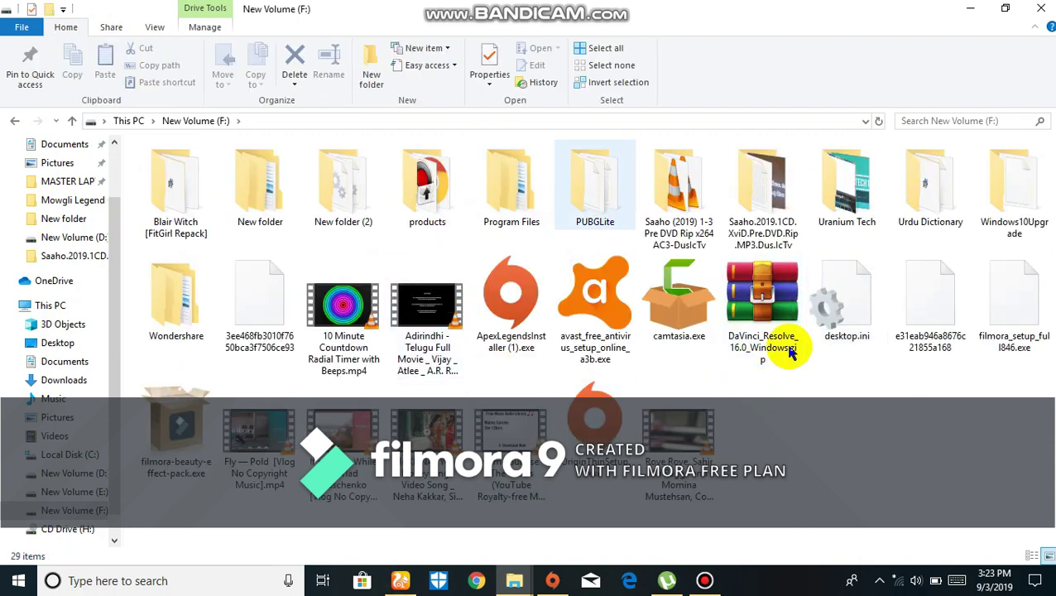
pyautogui.rightClick(846, 494)
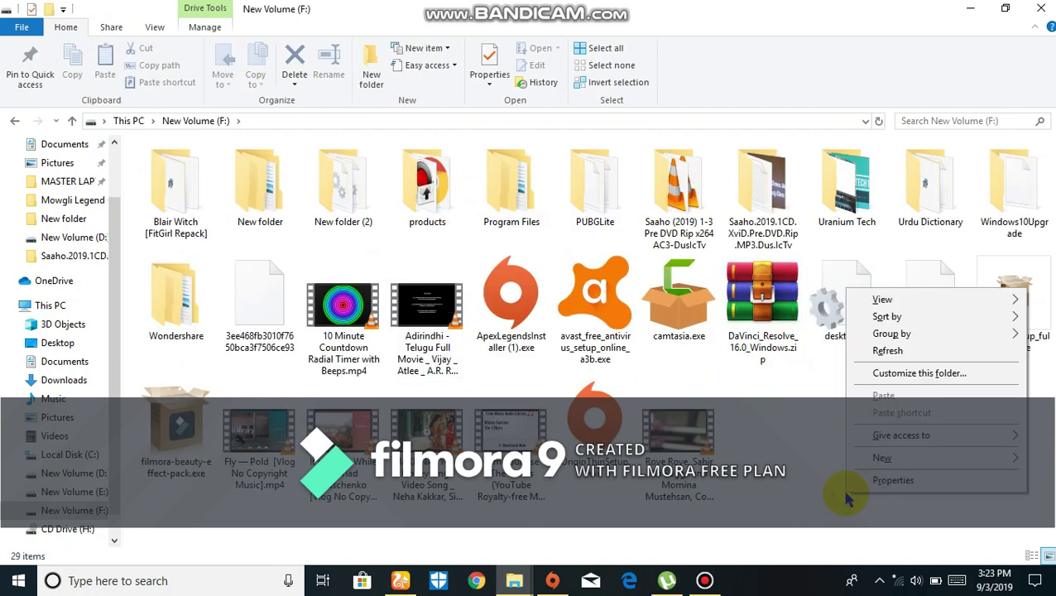
pyautogui.click(879, 350)
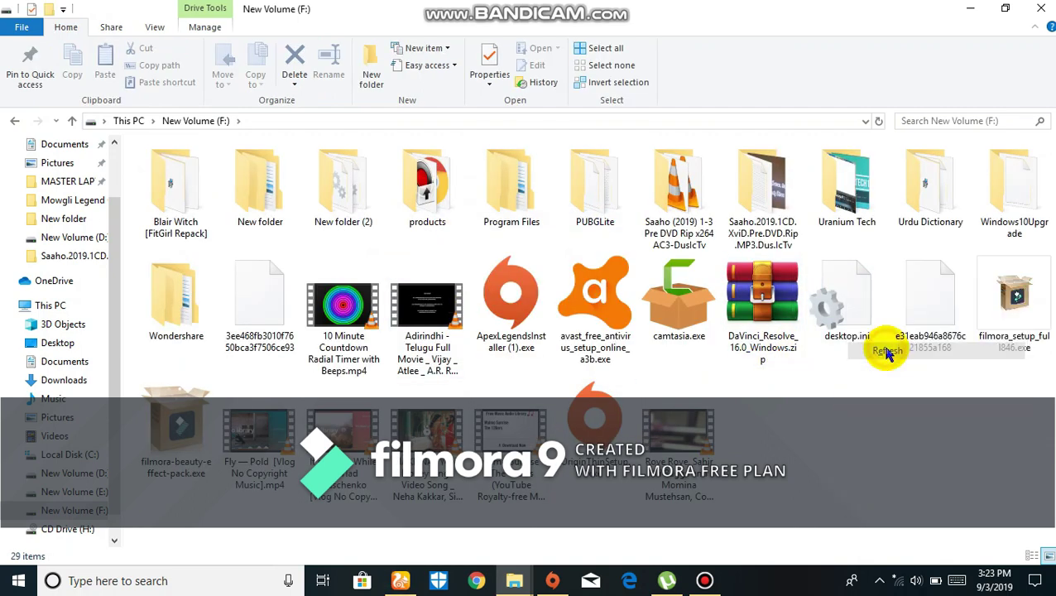
pyautogui.rightClick(820, 403)
pyautogui.click(881, 264)
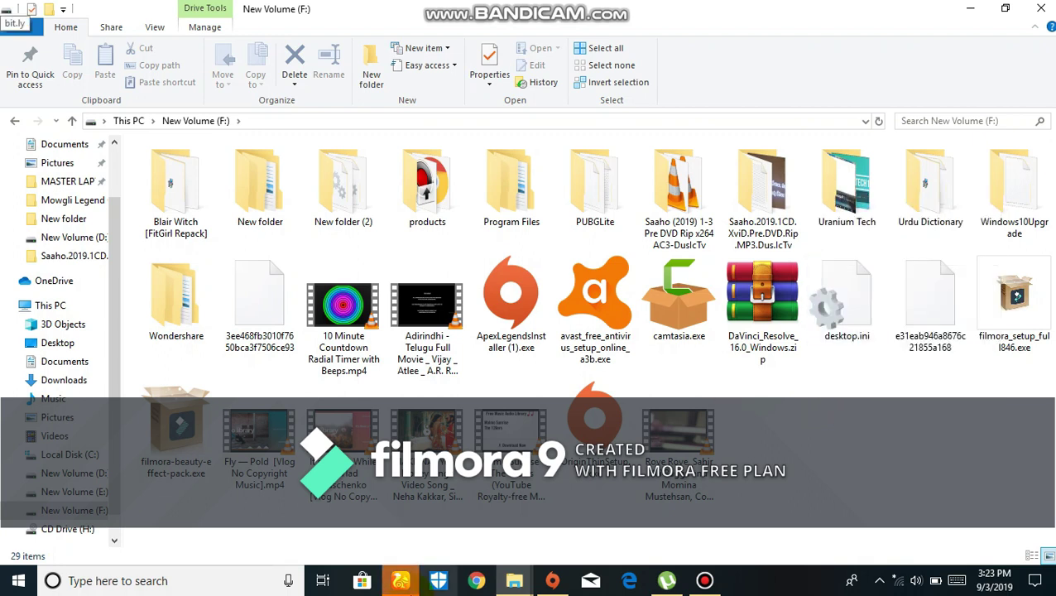
pyautogui.moveTo(401, 580)
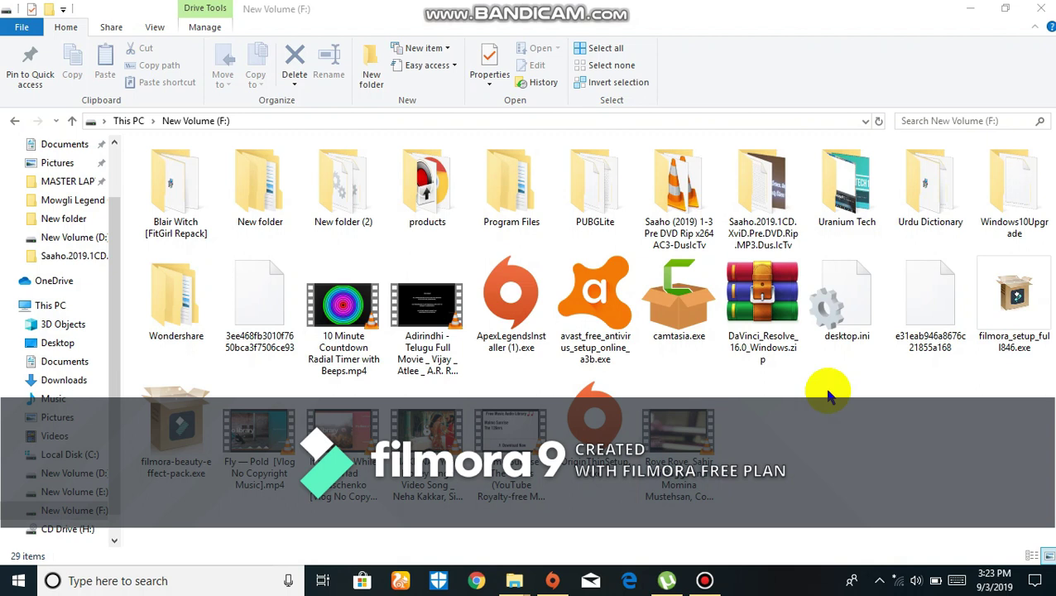
pyautogui.rightClick(827, 395)
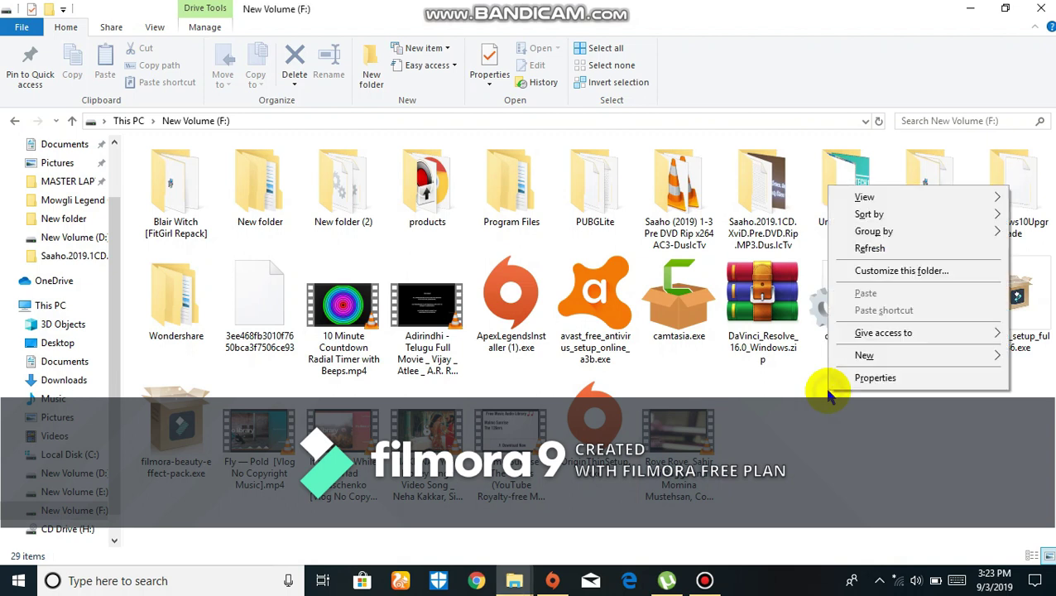
pyautogui.click(869, 245)
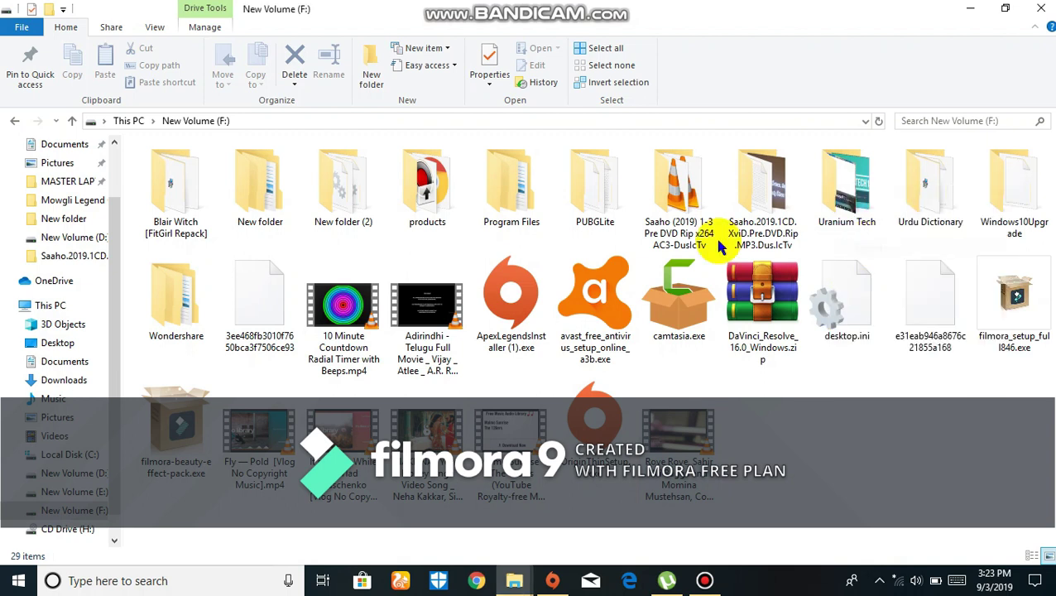
pyautogui.doubleClick(178, 214)
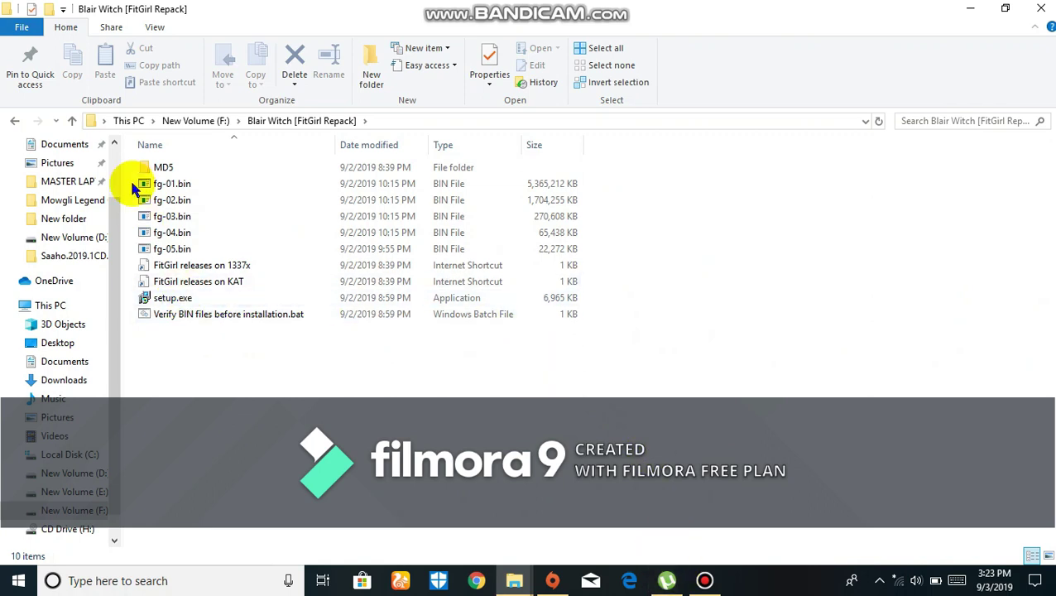
pyautogui.press('BackSpace')
pyautogui.press('BackSpace')
# Open the Blair Witch folder inside Games on New Volume (D:), refresh it and run Blairwitch.exe.
pyautogui.press('Left')
pyautogui.press('Left')
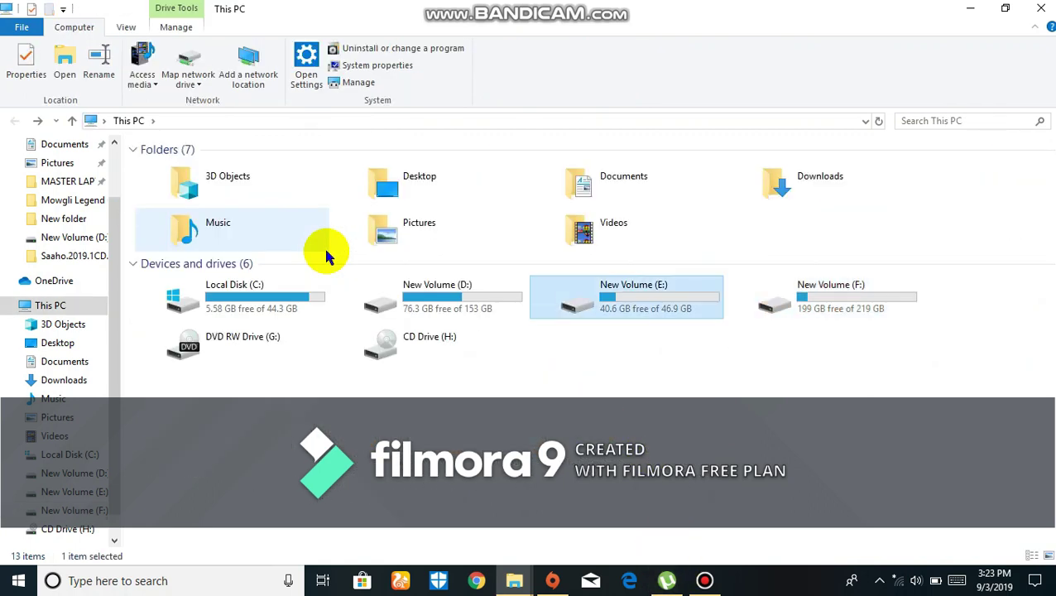
pyautogui.press('Return')
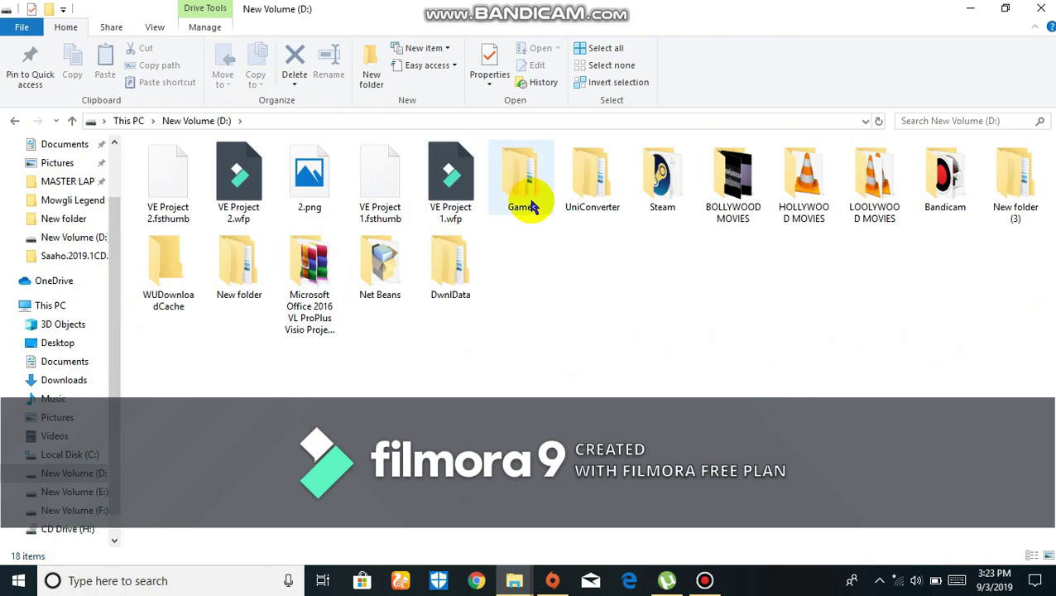
pyautogui.doubleClick(520, 178)
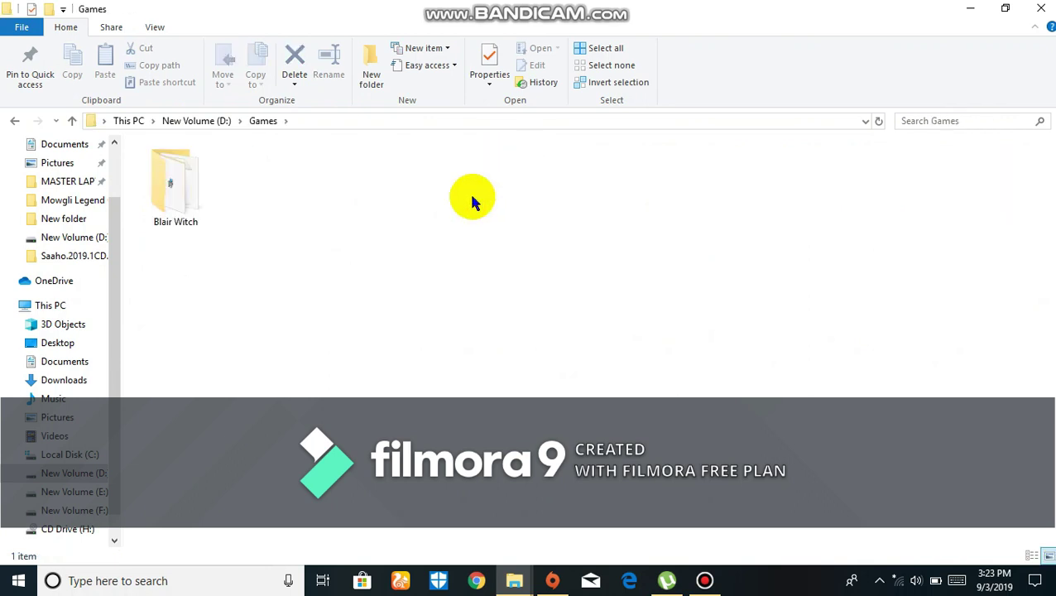
pyautogui.doubleClick(177, 184)
pyautogui.rightClick(680, 203)
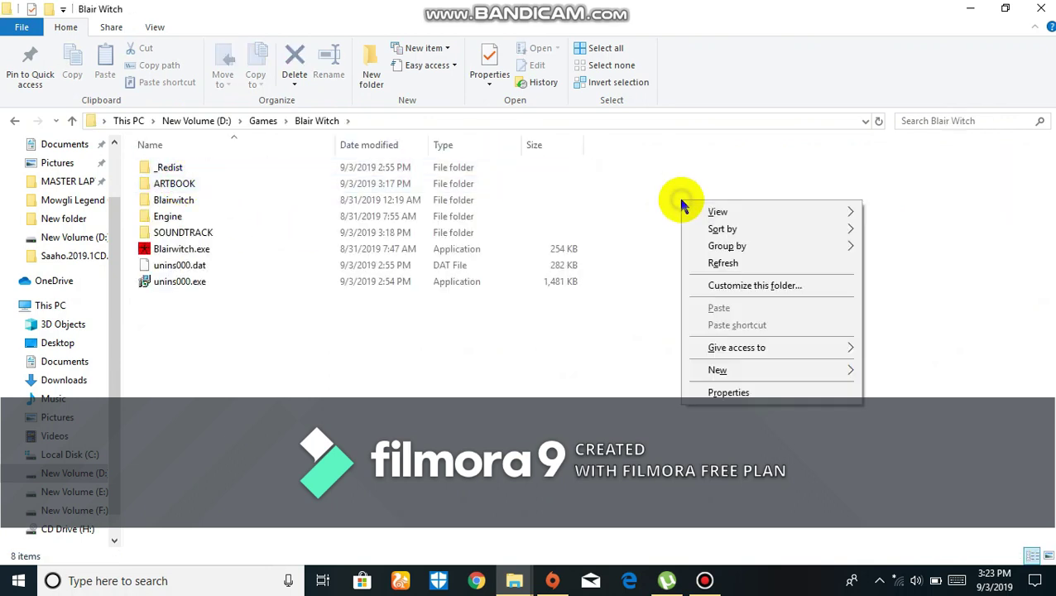
pyautogui.click(760, 263)
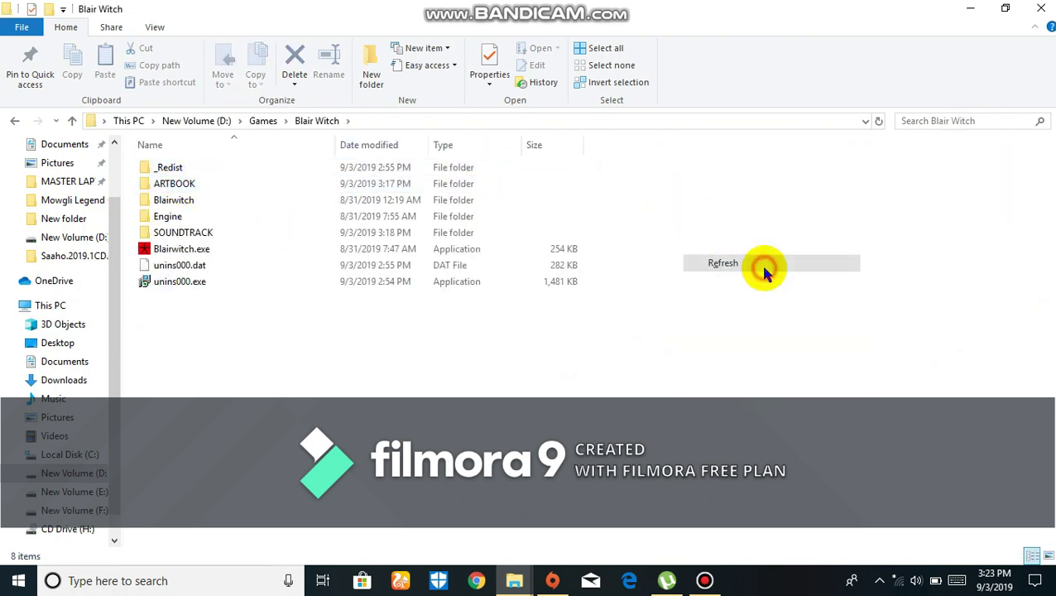
pyautogui.click(212, 251)
pyautogui.doubleClick(211, 253)
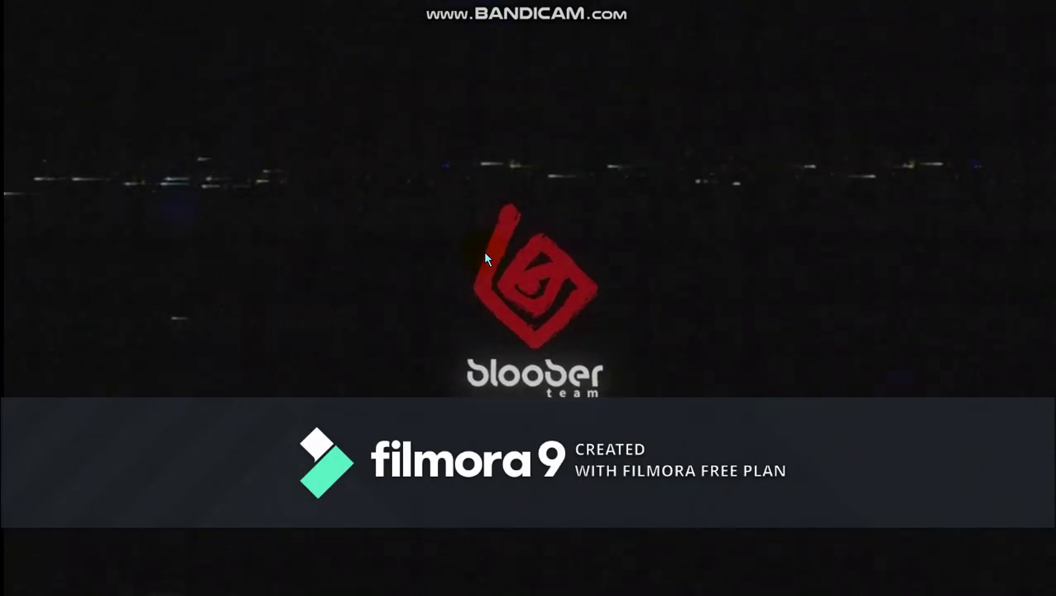